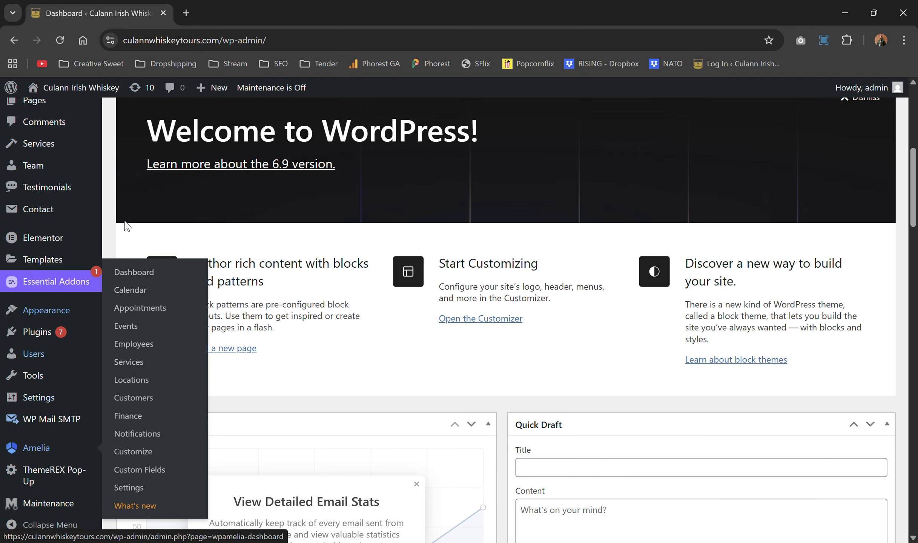
Step: Scroll back up on the Culann Irish Whiskey admin dashboard
scroll(217, 186, up, 5)
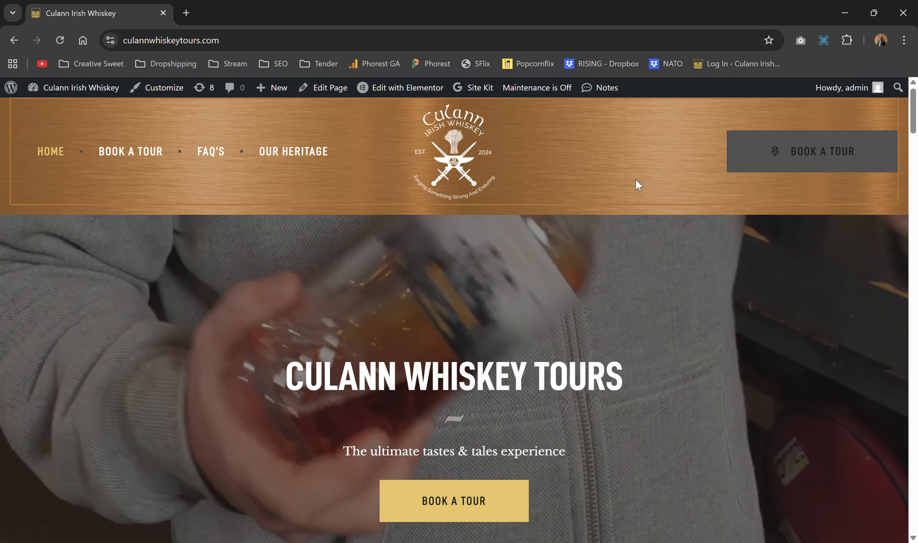
Step: Scroll the live homepage to the Book a Tour events and back, then edit Home with Elementor
scroll(636, 179, down, 3)
scroll(636, 178, up, 3)
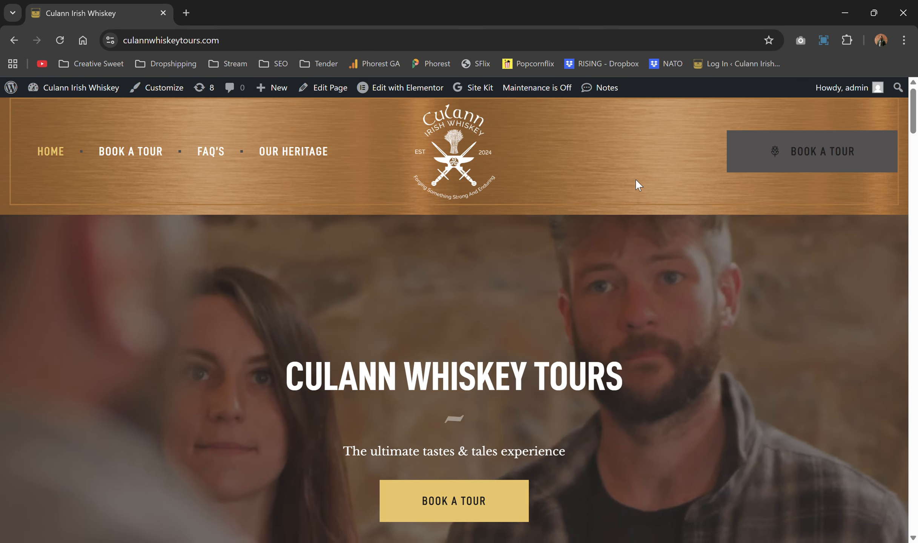
mouse_move(423, 101)
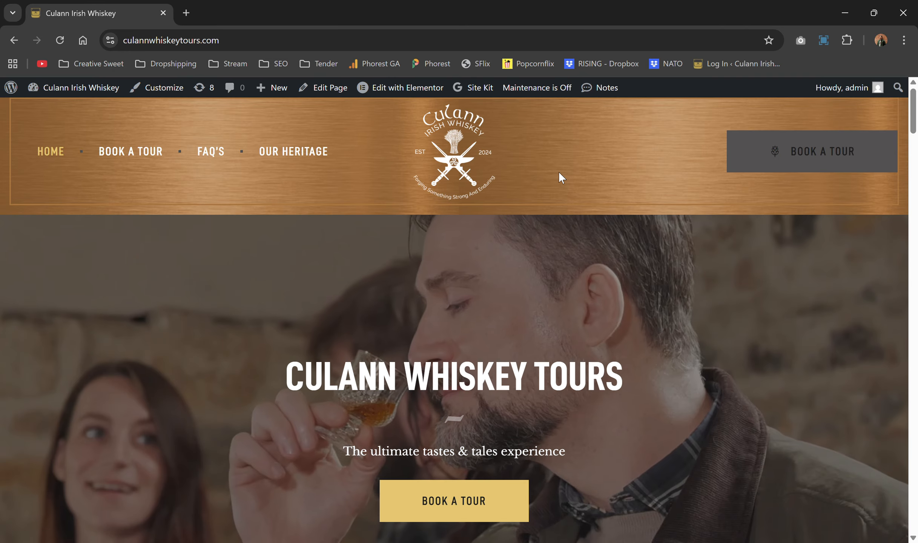
scroll(558, 178, down, 10)
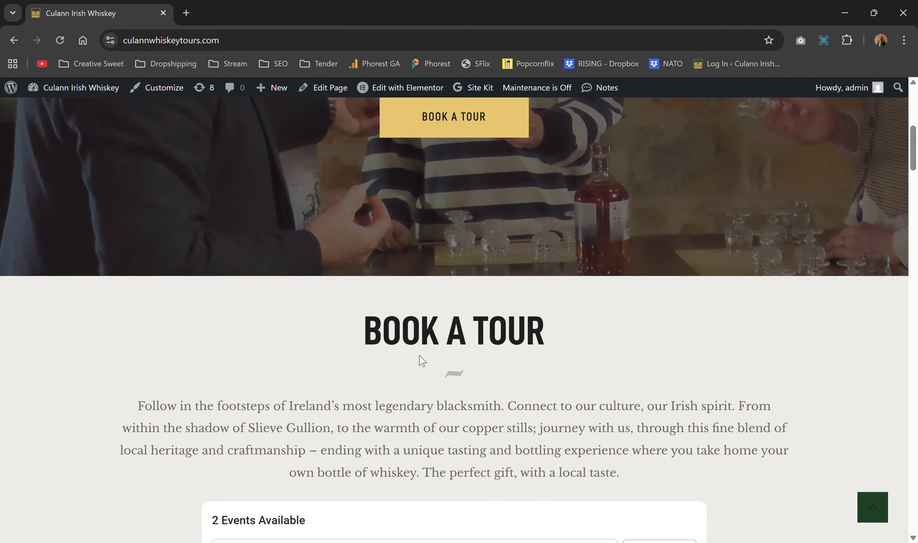
scroll(440, 331, up, 10)
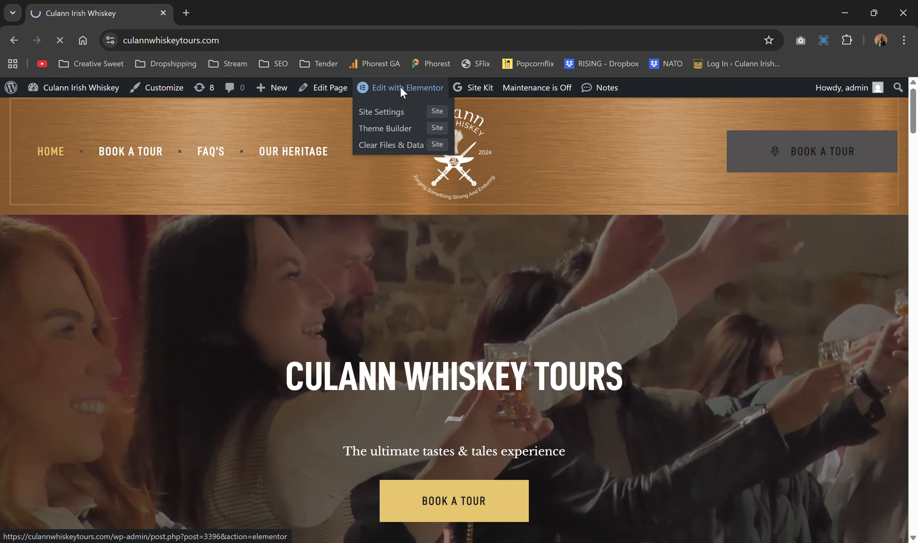
click(401, 88)
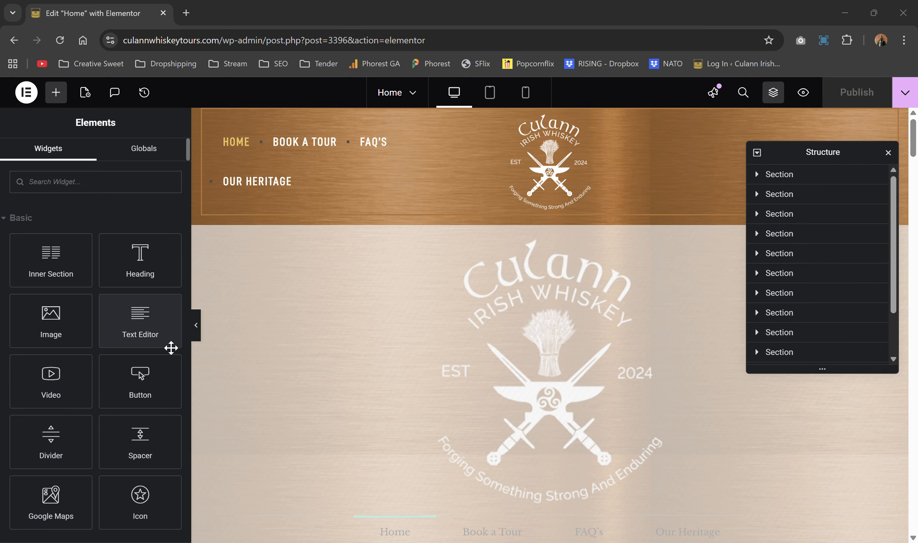
Step: Scroll the Elementor canvas down to the CULANN WHISKEY TOURS hero heading
scroll(170, 346, down, 1)
scroll(307, 342, down, 4)
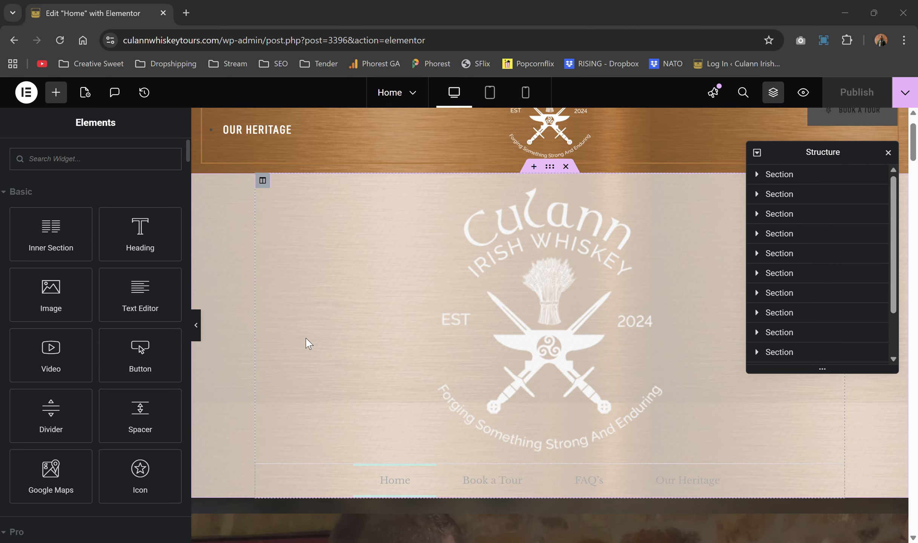
scroll(306, 343, down, 6)
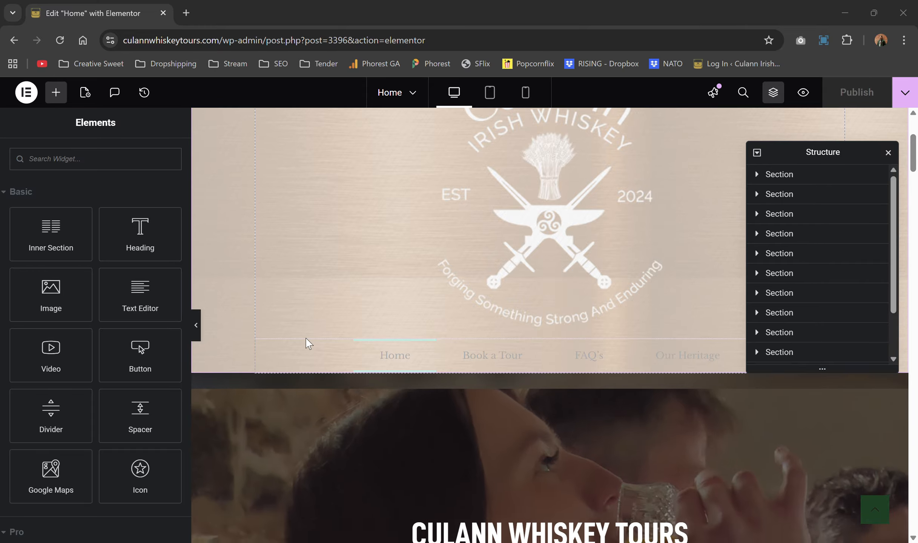
scroll(305, 337, down, 2)
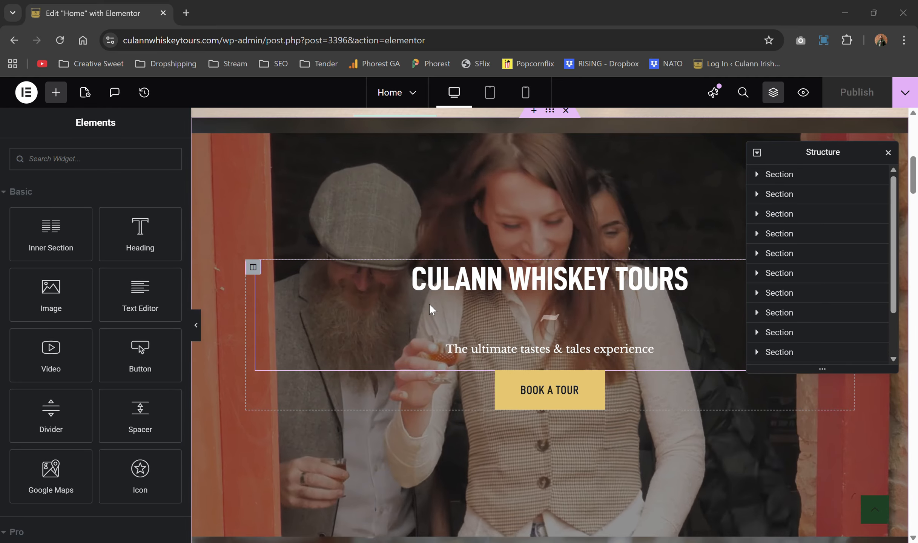
scroll(443, 283, down, 1)
scroll(465, 256, down, 1)
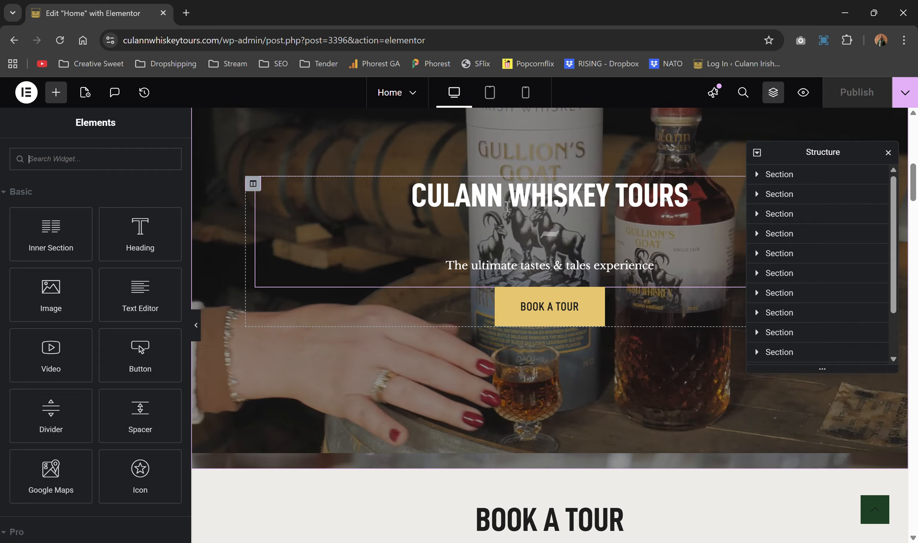
Step: Replace the hero heading's Title text 'Culann Whiskey Tours' with 'Test'
click(507, 205)
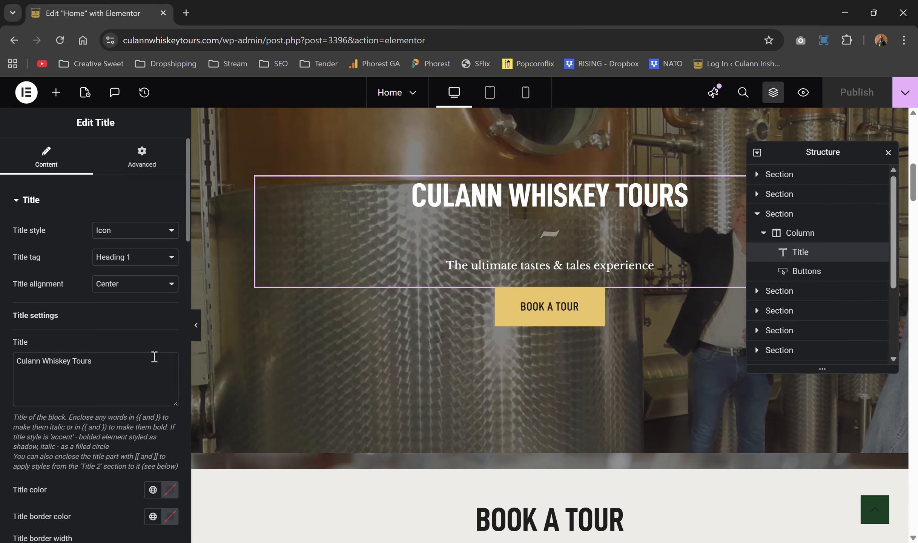
scroll(116, 339, down, 1)
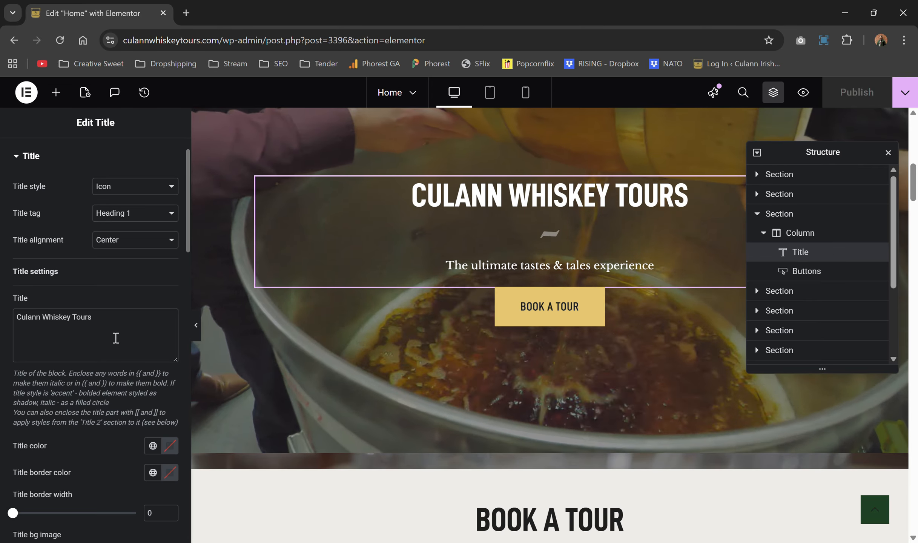
drag(93, 317, 2, 331)
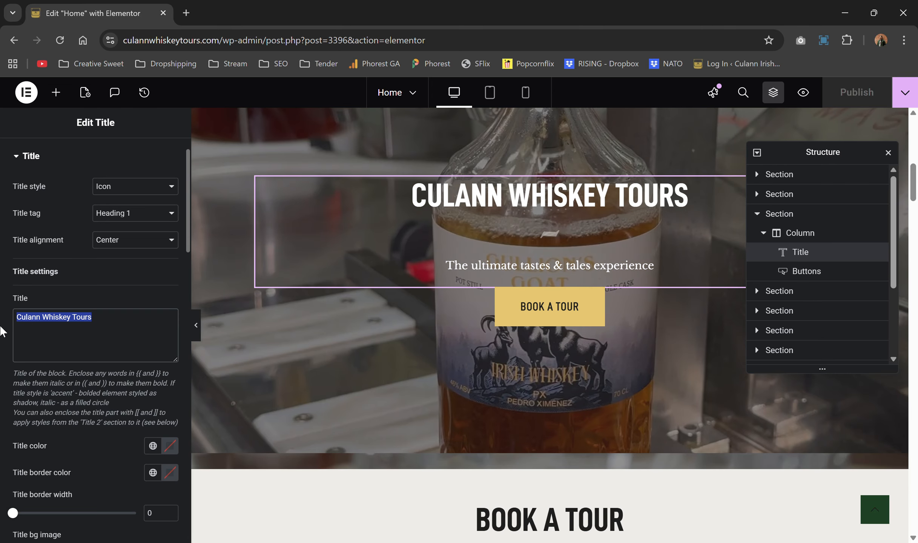
text(Test)
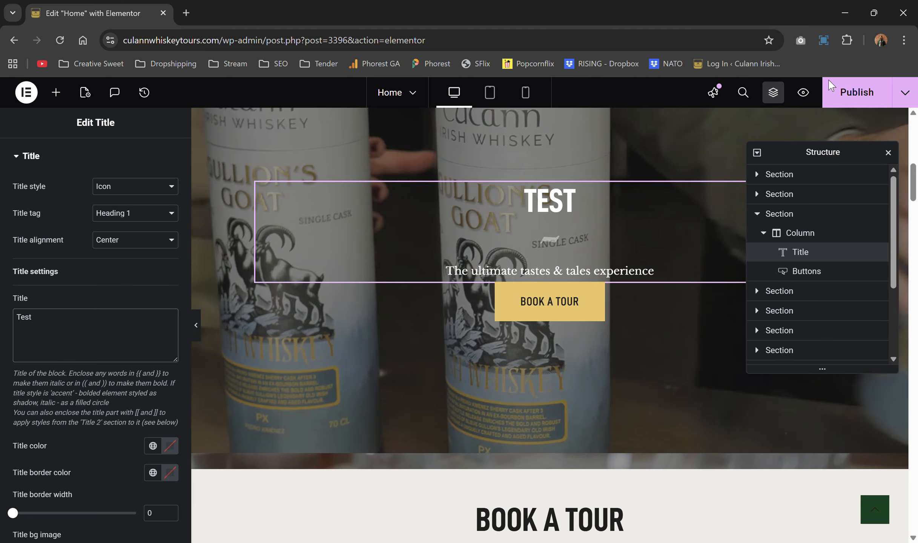
scroll(715, 232, down, 8)
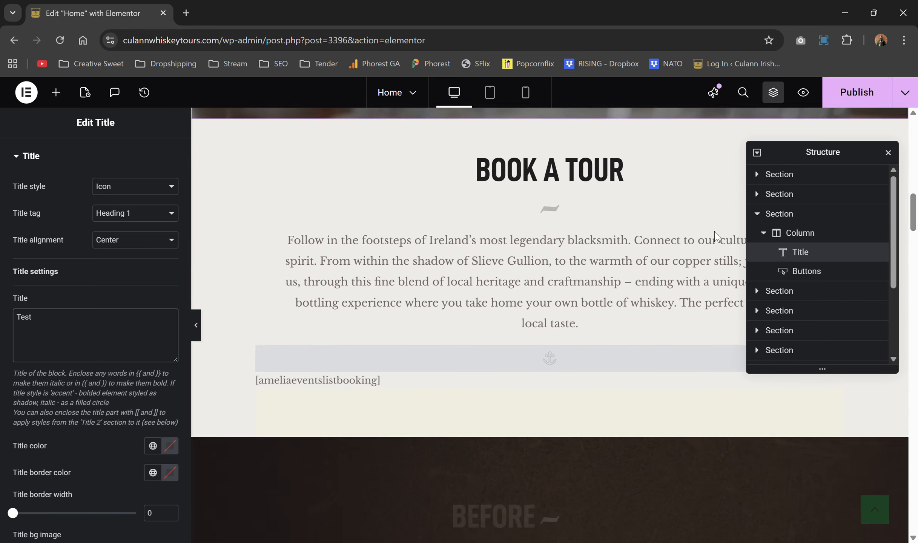
scroll(714, 232, down, 15)
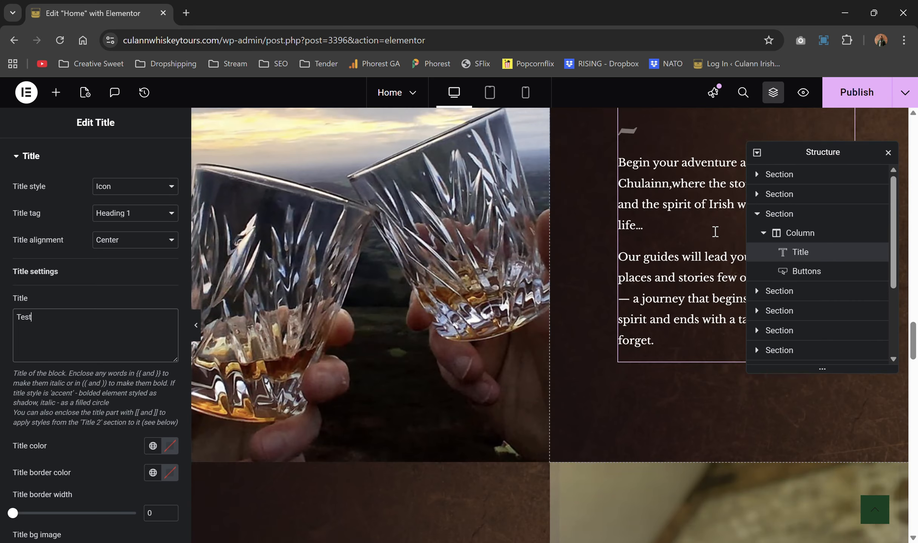
scroll(518, 256, up, 8)
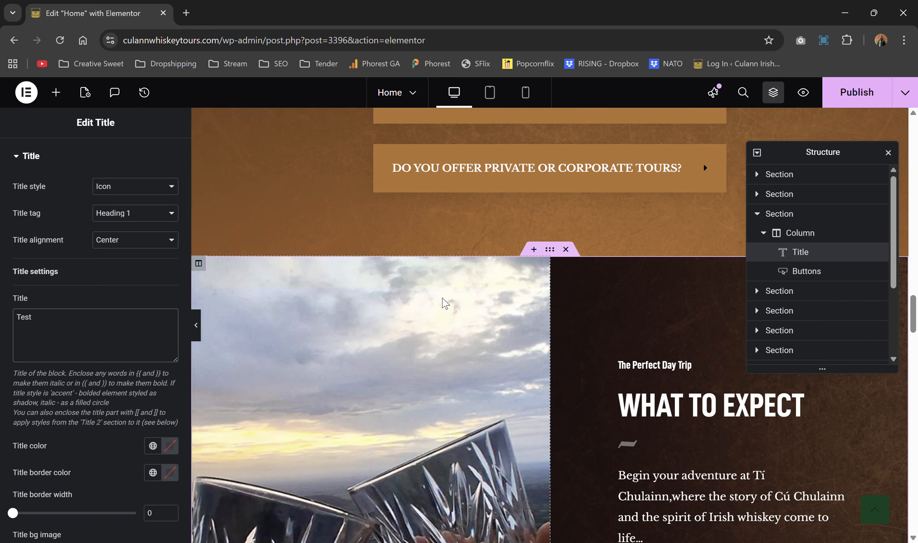
scroll(442, 298, down, 3)
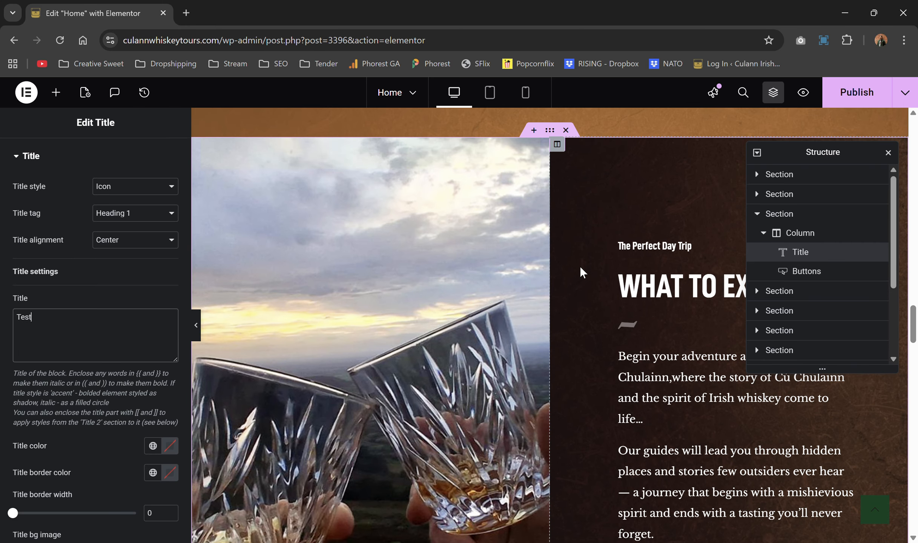
scroll(579, 266, down, 12)
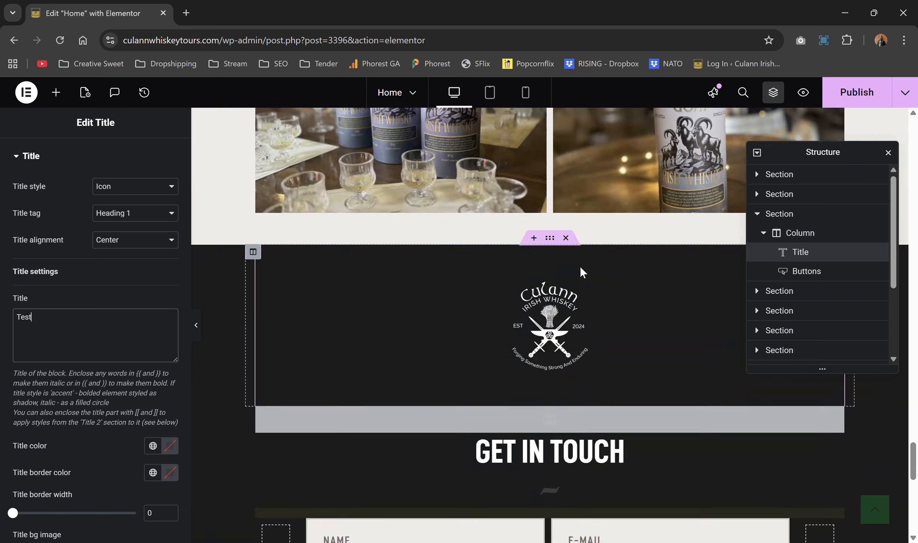
scroll(579, 266, up, 5)
Step: Open the Basic Gallery widget's images to add more to the gallery
click(571, 304)
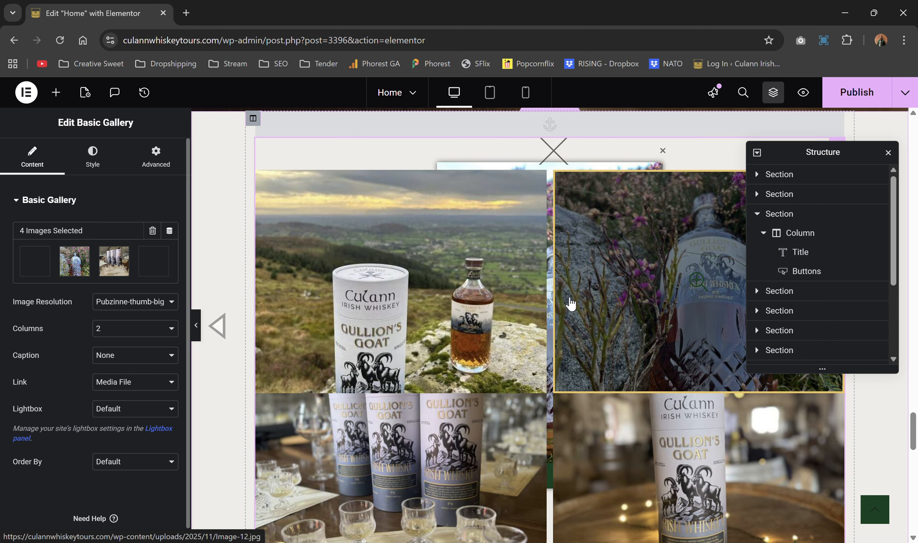
drag(799, 147, 799, 260)
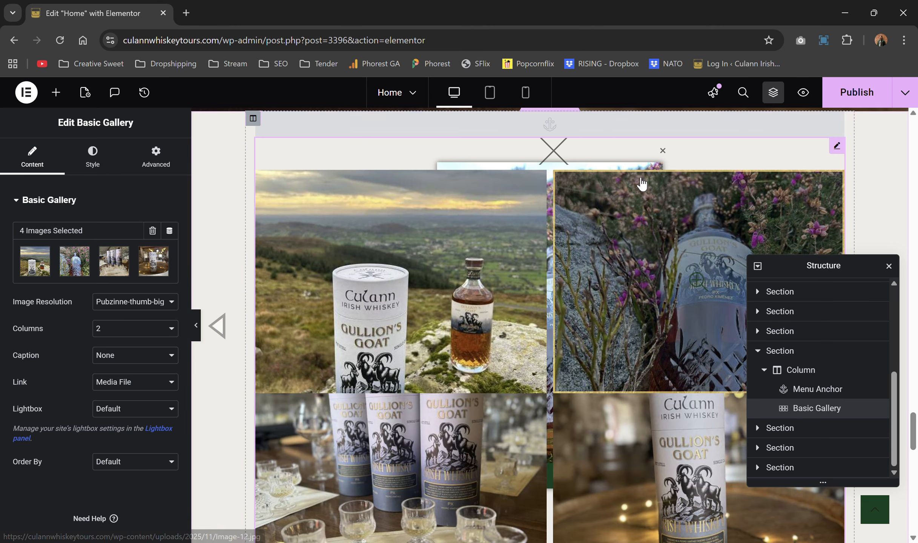
click(64, 258)
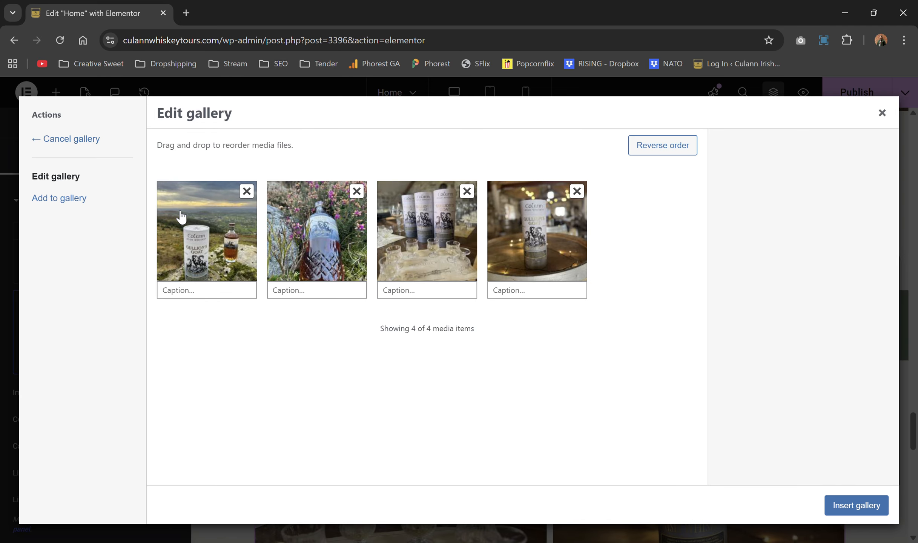
click(92, 209)
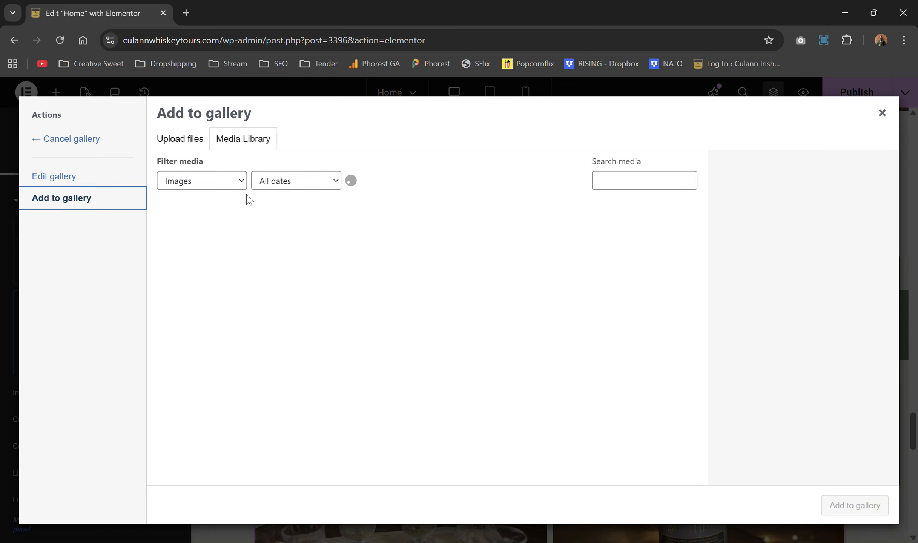
Step: Upload the 'Email and Carousel Cards - Westend' image and insert the five-image gallery
click(180, 146)
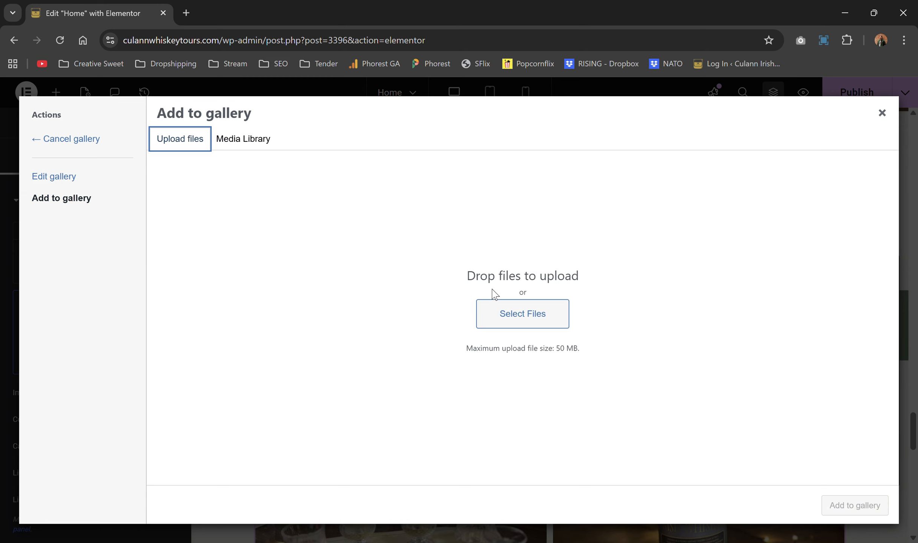
click(514, 321)
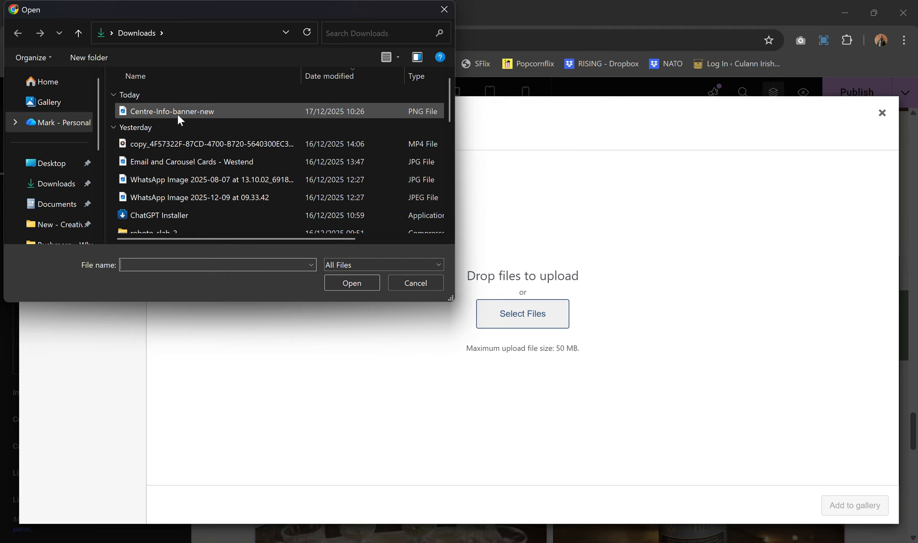
click(176, 164)
click(359, 285)
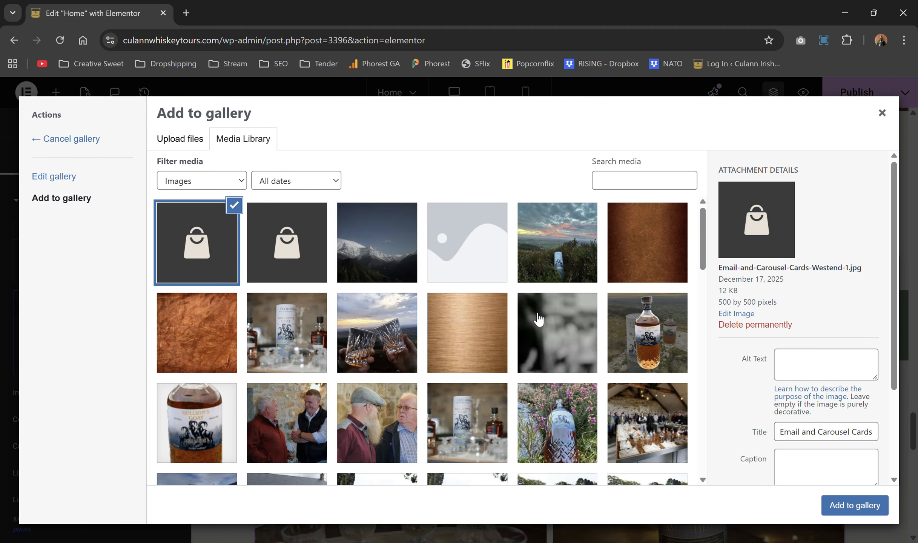
click(841, 506)
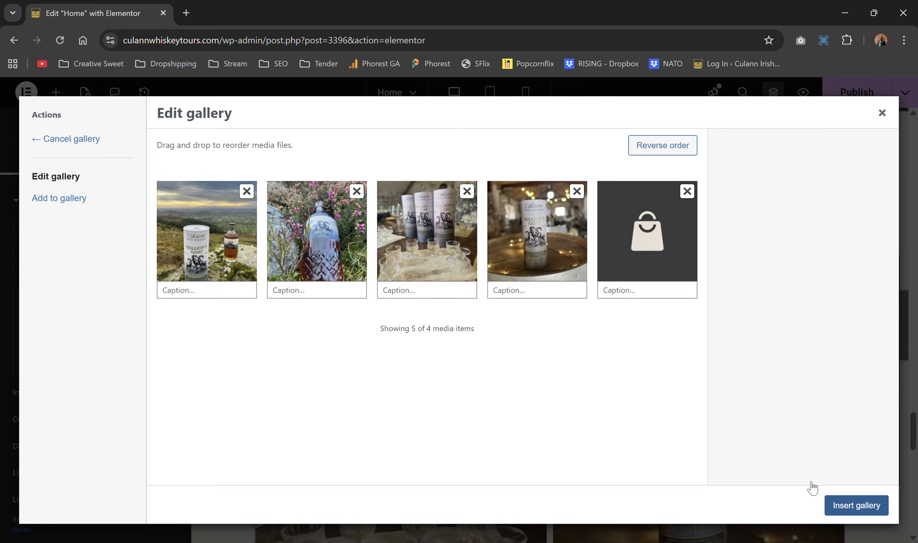
click(836, 508)
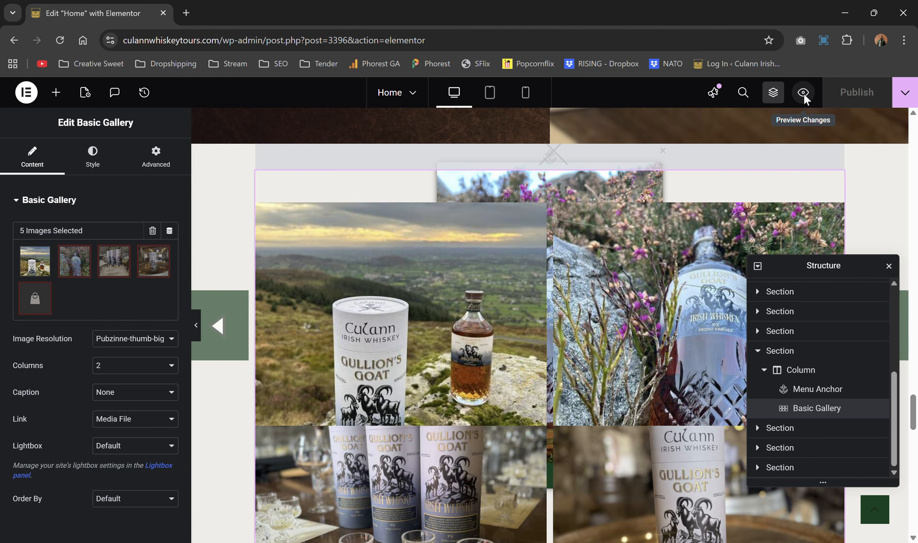
Step: Open the page preview in a new tab, then strip the preview address to load the live homepage
click(804, 95)
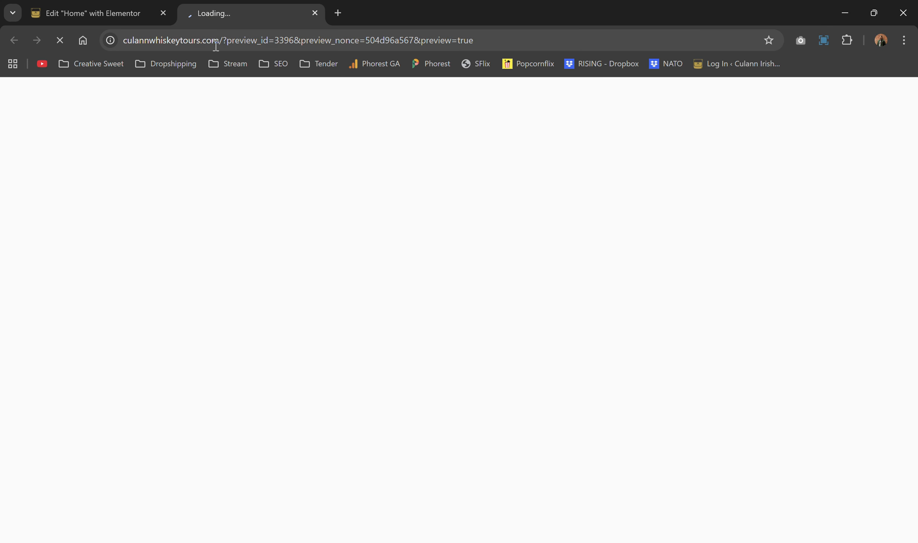
drag(223, 40, 507, 62)
key(BackSpace)
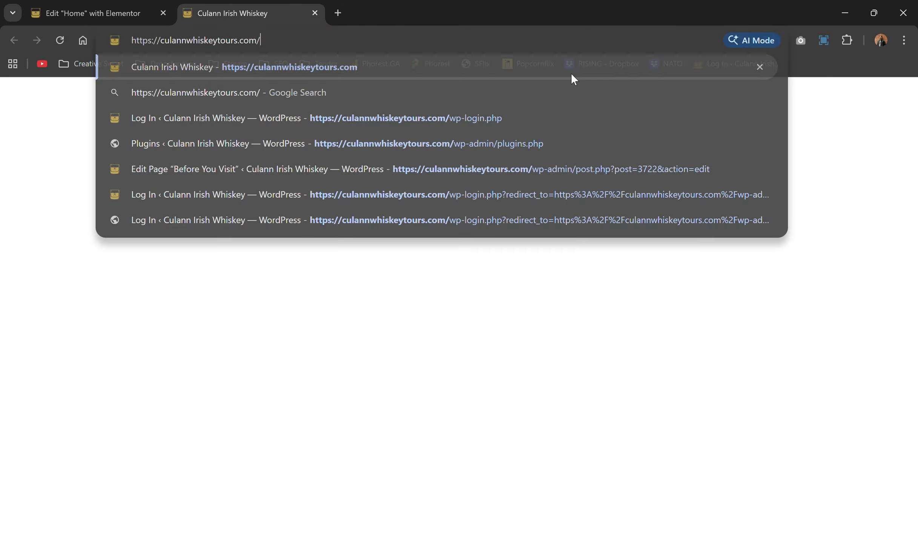
key(Return)
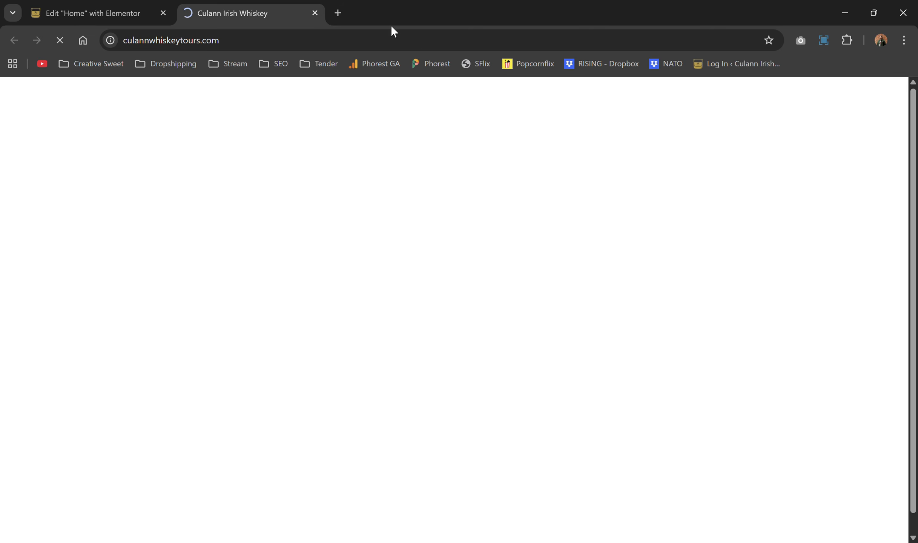
Step: Scroll the live homepage past the Book a Tour events down to the photo gallery
scroll(647, 282, down, 3)
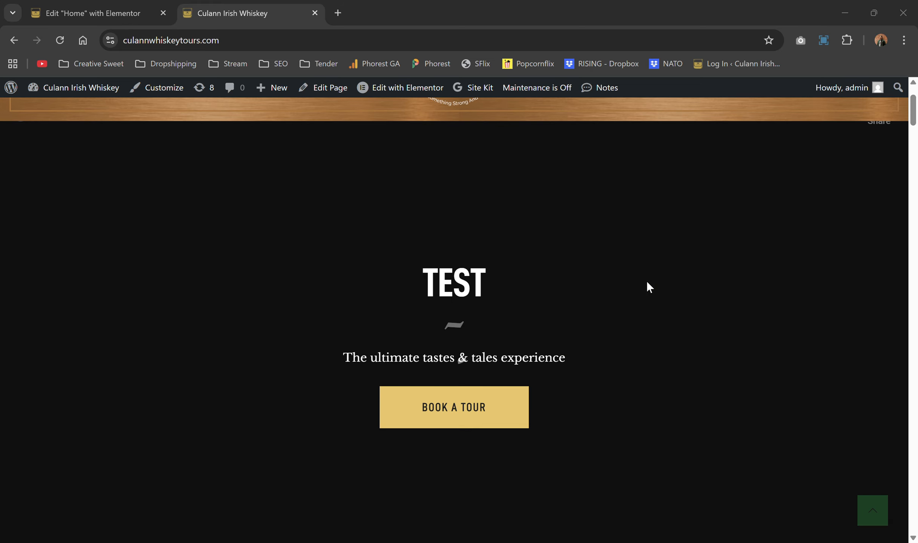
scroll(483, 303, down, 8)
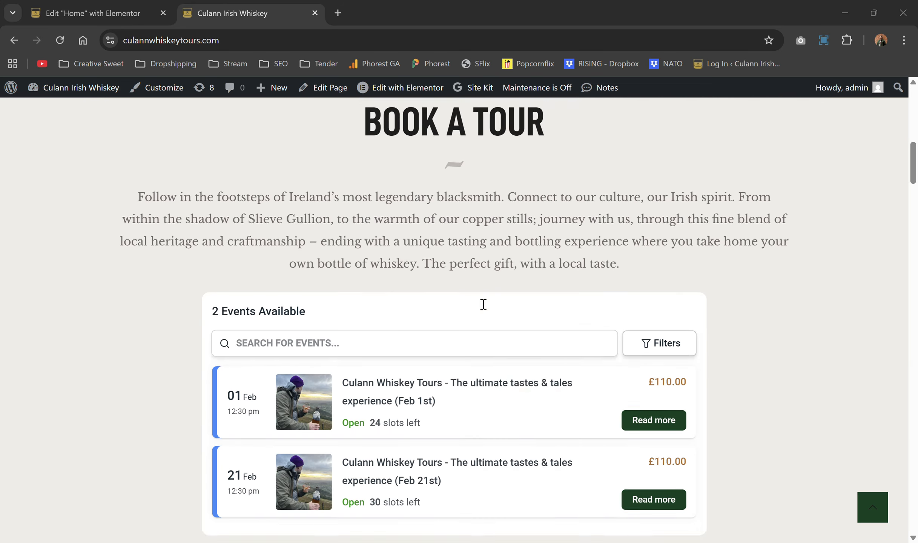
scroll(483, 304, down, 20)
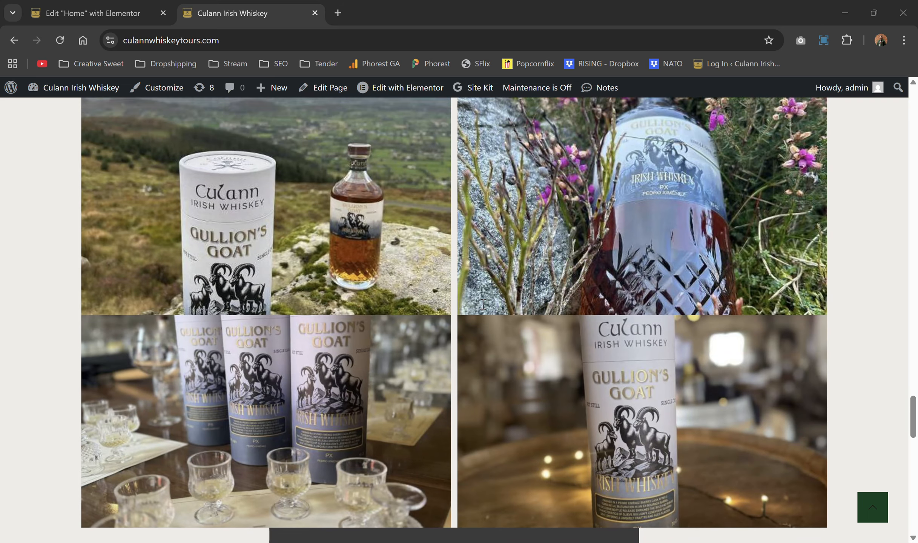
scroll(483, 304, down, 7)
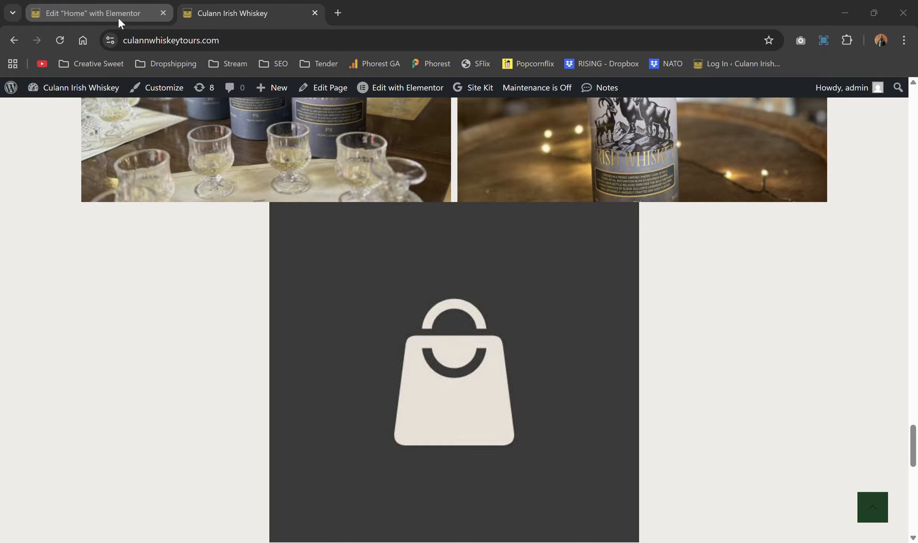
click(120, 22)
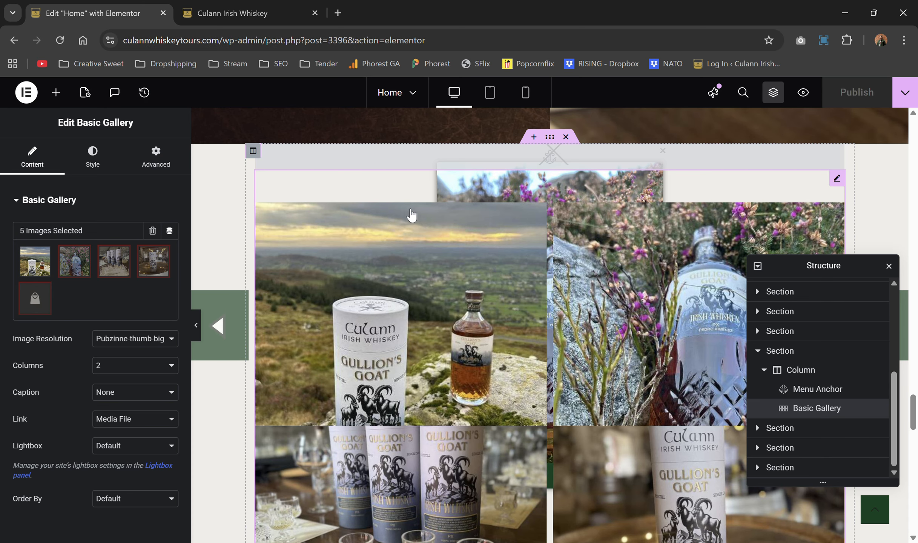
Step: Back in the Home page editor, show Elementor's edit history panel
scroll(411, 211, up, 10)
scroll(410, 208, down, 6)
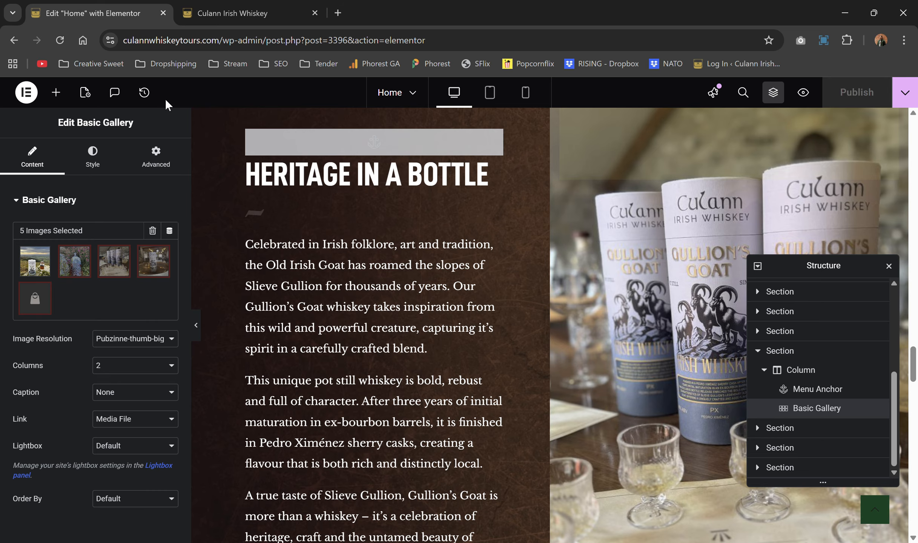
click(144, 92)
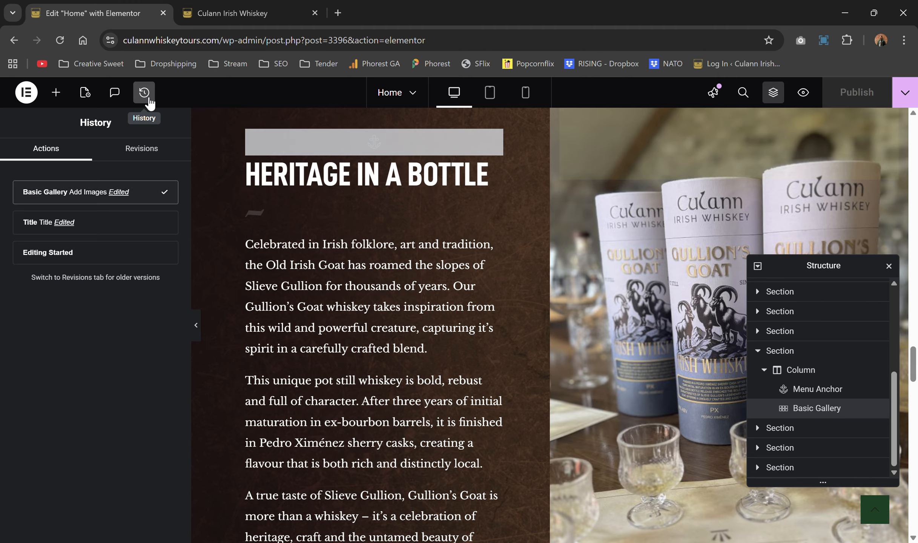
Step: Revert the Home page to the 'Editing Started' history state and check the canvas
click(82, 256)
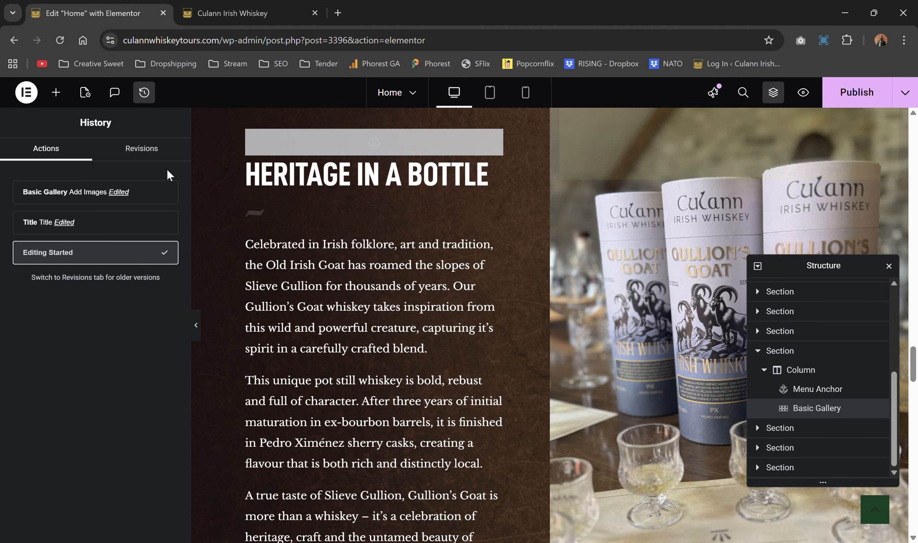
scroll(366, 237, up, 5)
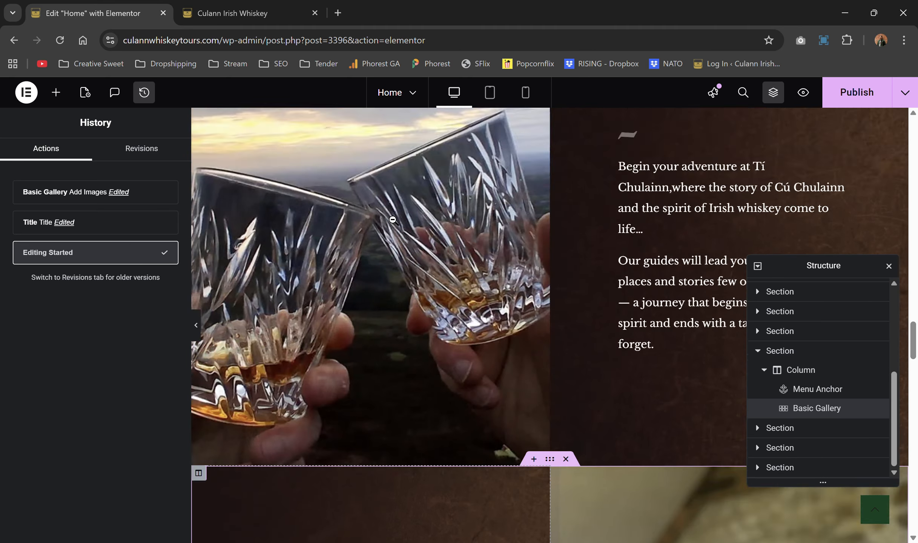
scroll(393, 219, up, 8)
scroll(462, 272, down, 6)
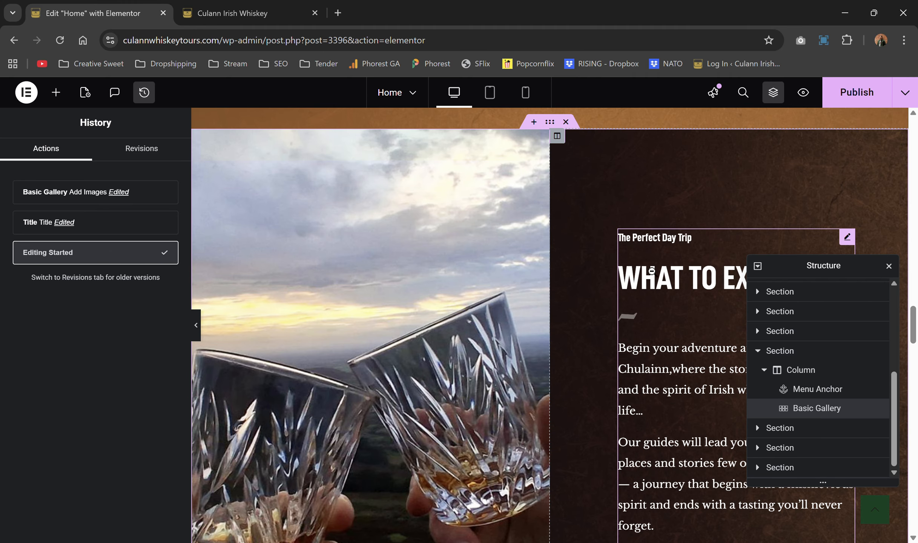
scroll(652, 271, up, 5)
scroll(669, 302, down, 4)
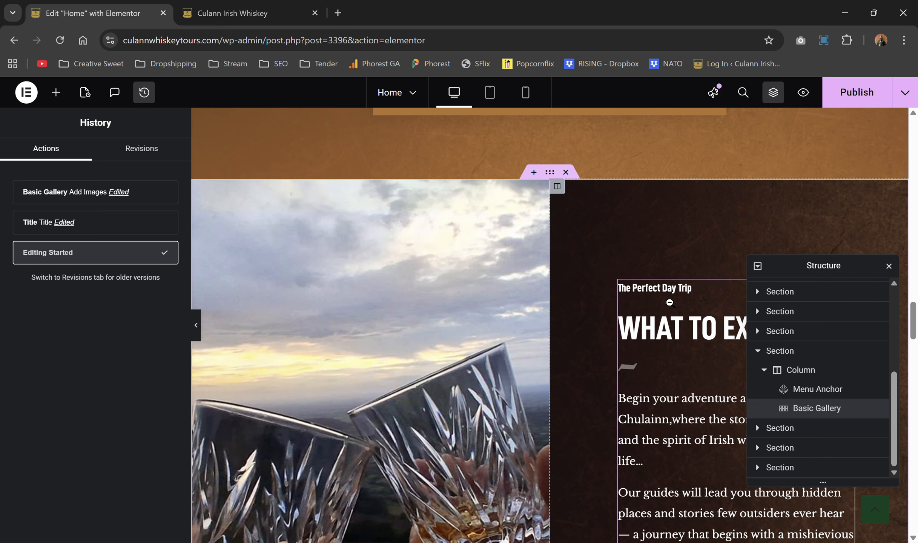
scroll(669, 302, up, 10)
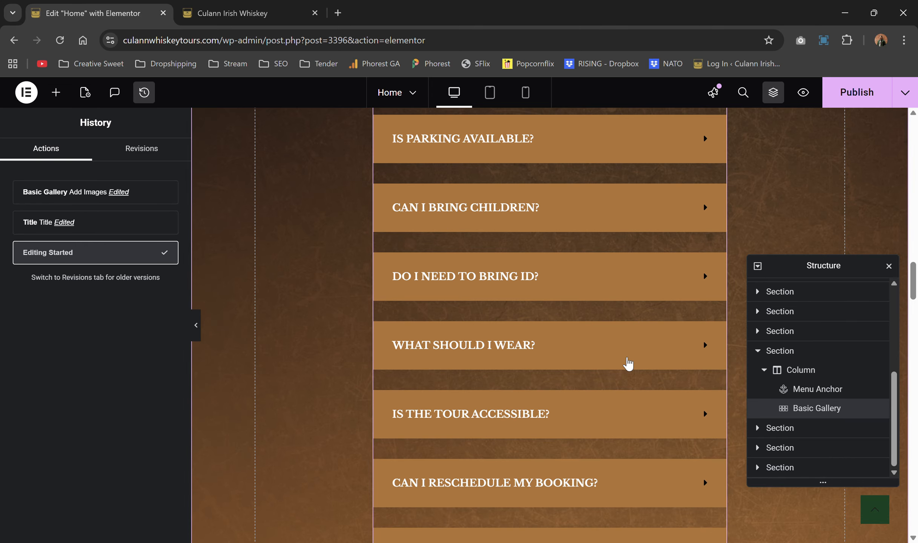
scroll(647, 256, up, 10)
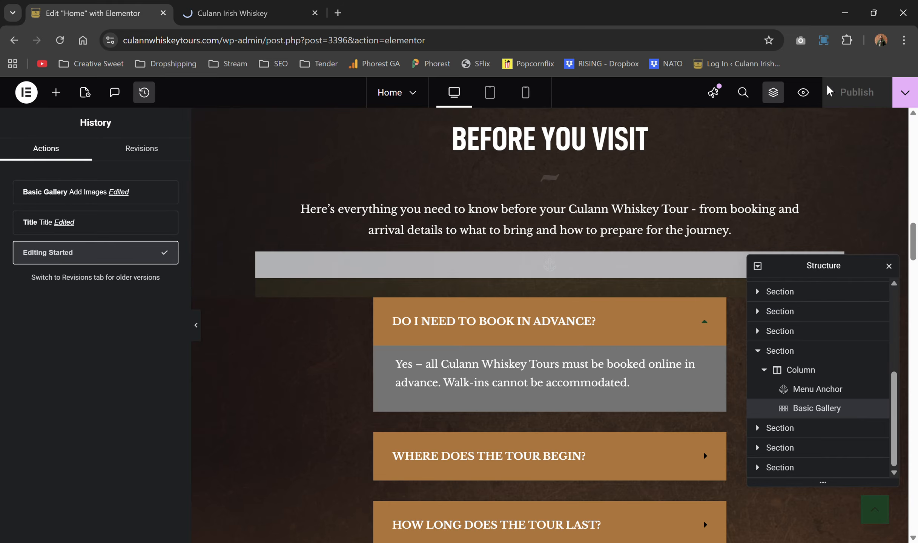
Step: Reload the live homepage without the preview query, showing the CULANN WHISKEY TOURS heading again
click(241, 9)
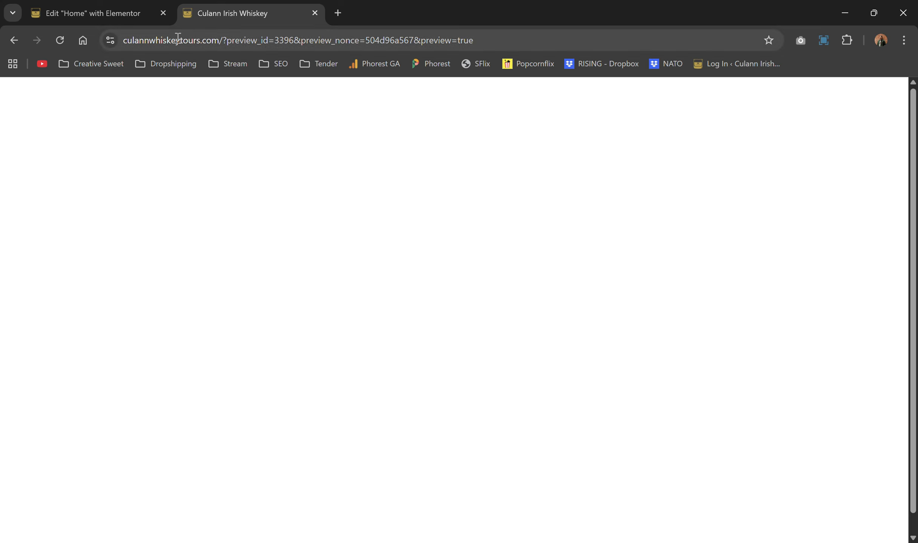
double_click(221, 39)
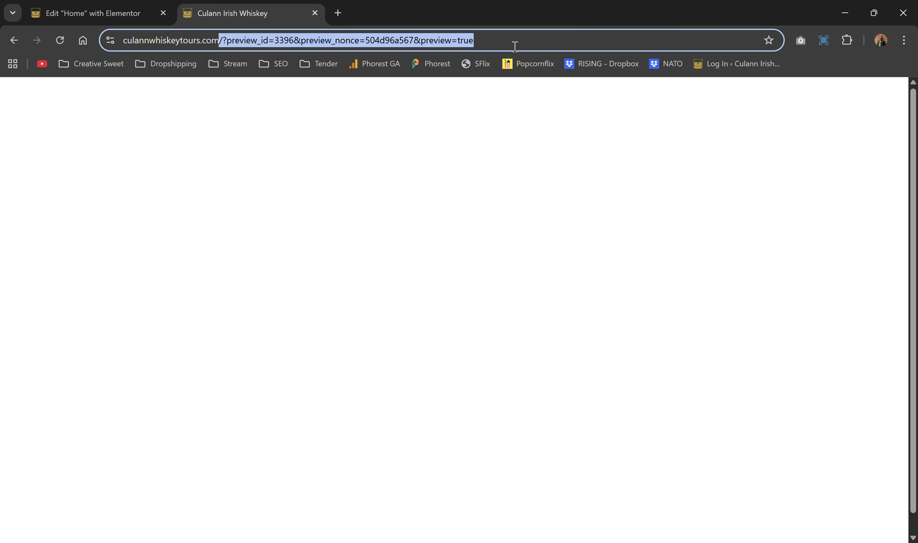
key(BackSpace)
key(Return)
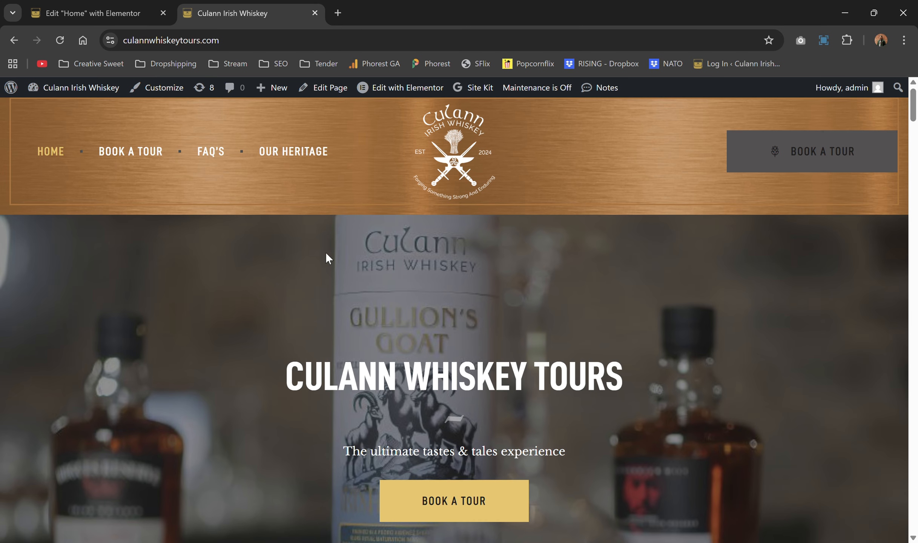
scroll(326, 251, down, 10)
scroll(326, 253, up, 10)
Step: Go to the WordPress admin Dashboard from the admin bar's site-name menu
mouse_move(61, 85)
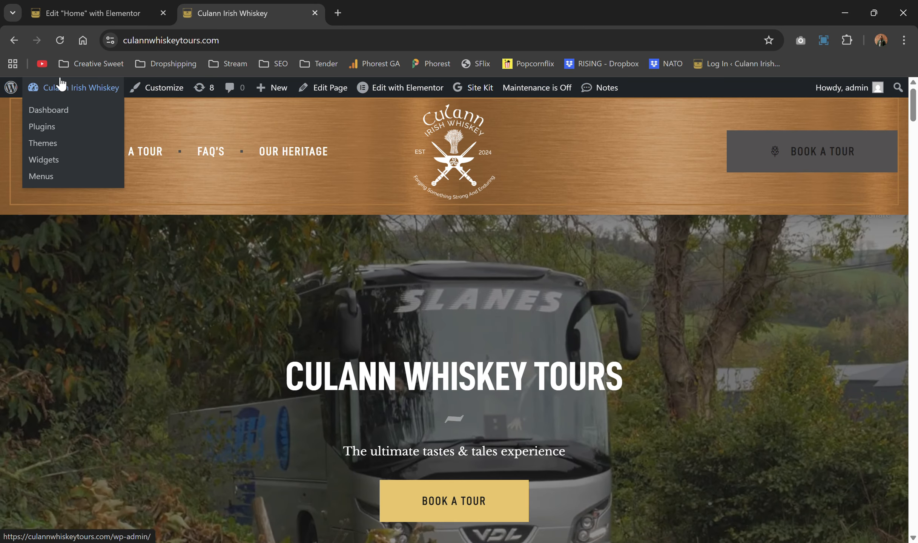
click(61, 106)
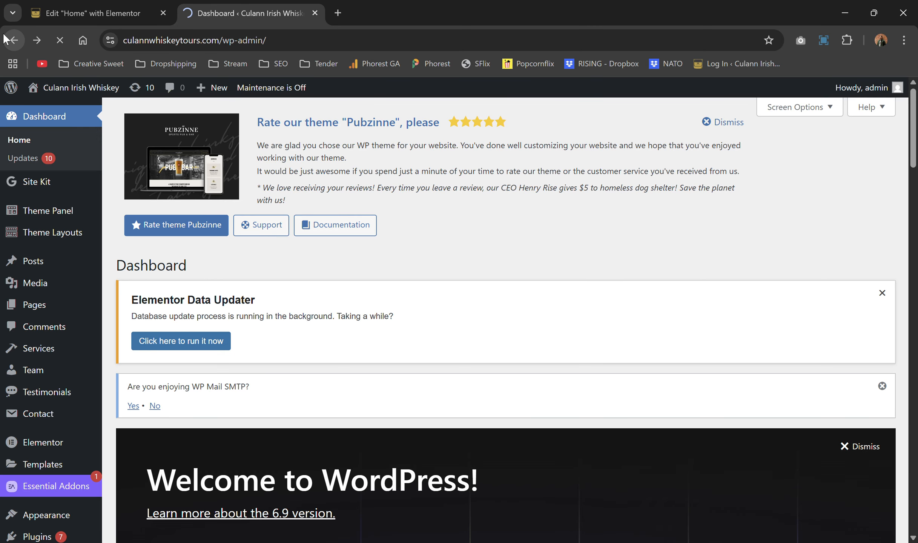
click(7, 38)
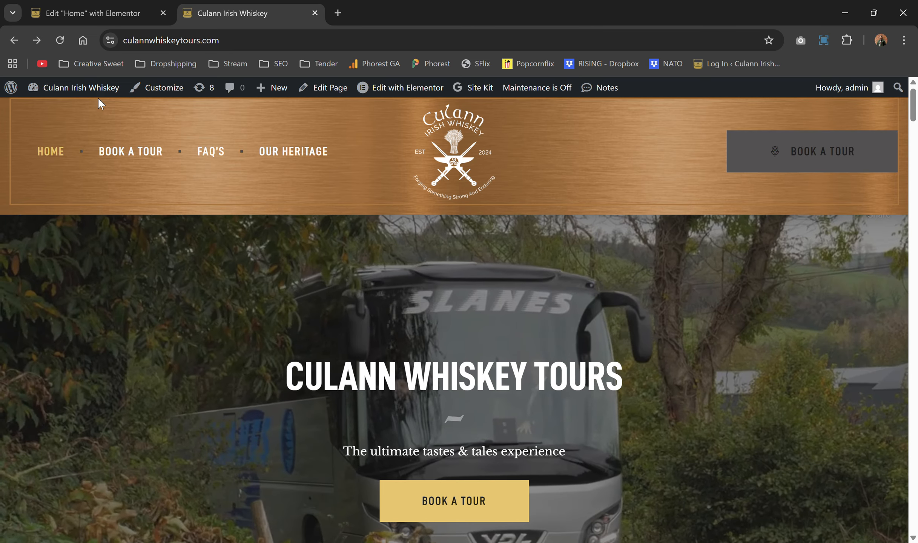
mouse_move(88, 96)
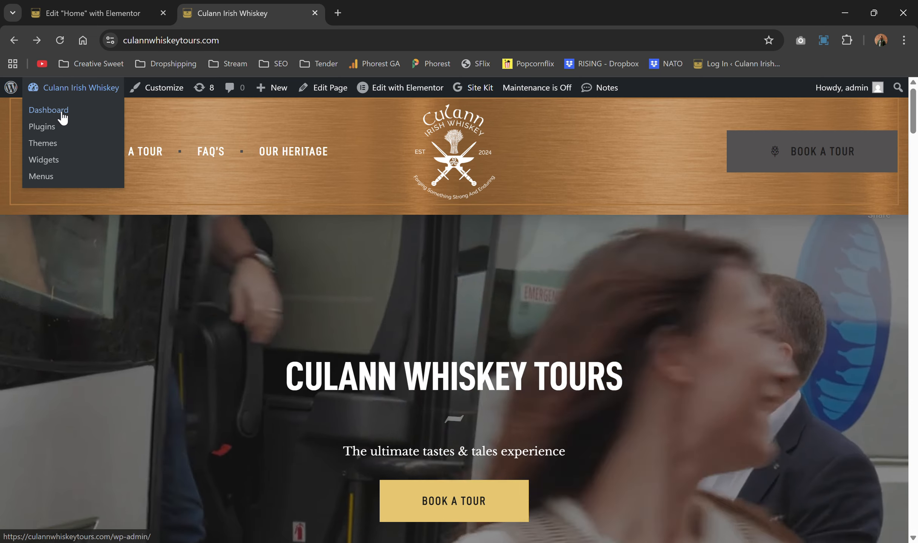
click(63, 115)
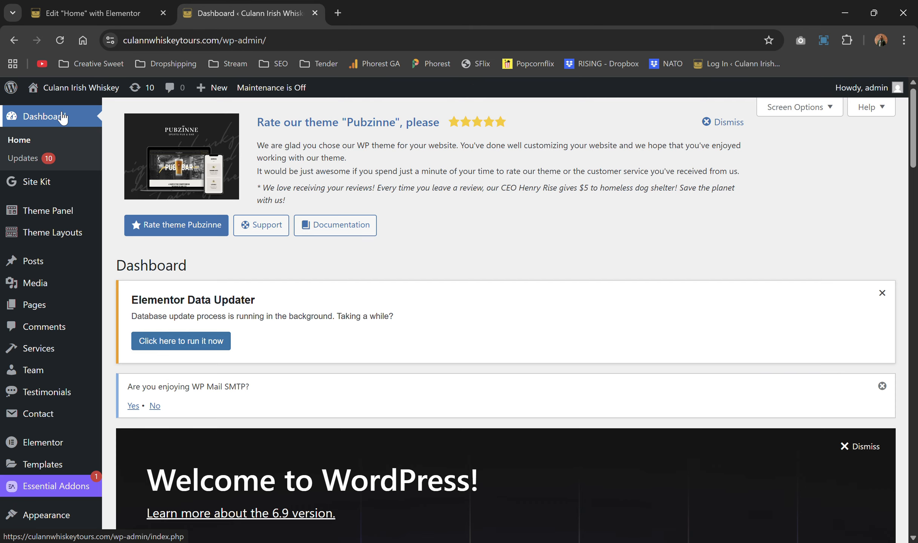
Step: Scroll the admin sidebar down to the Amelia menu entry
scroll(212, 235, down, 10)
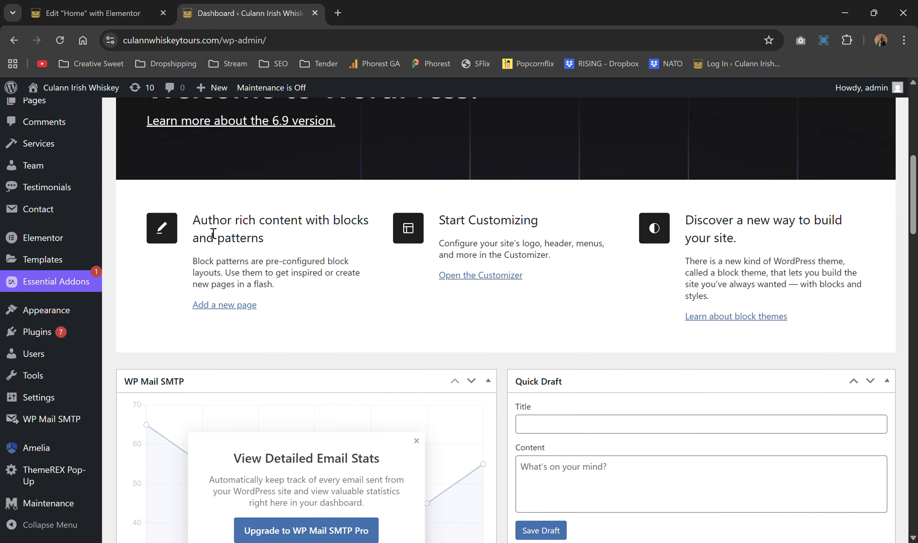
scroll(35, 406, up, 10)
scroll(30, 403, down, 8)
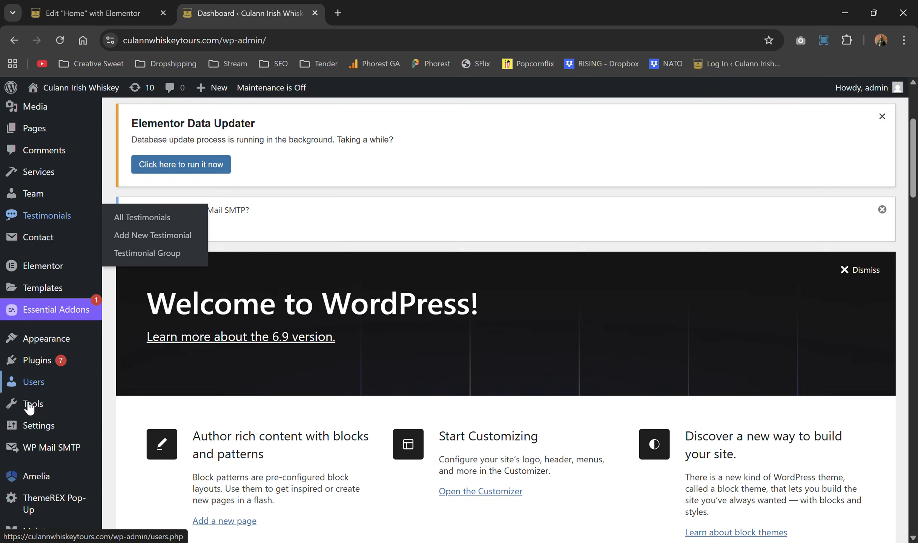
mouse_move(48, 368)
scroll(52, 407, down, 1)
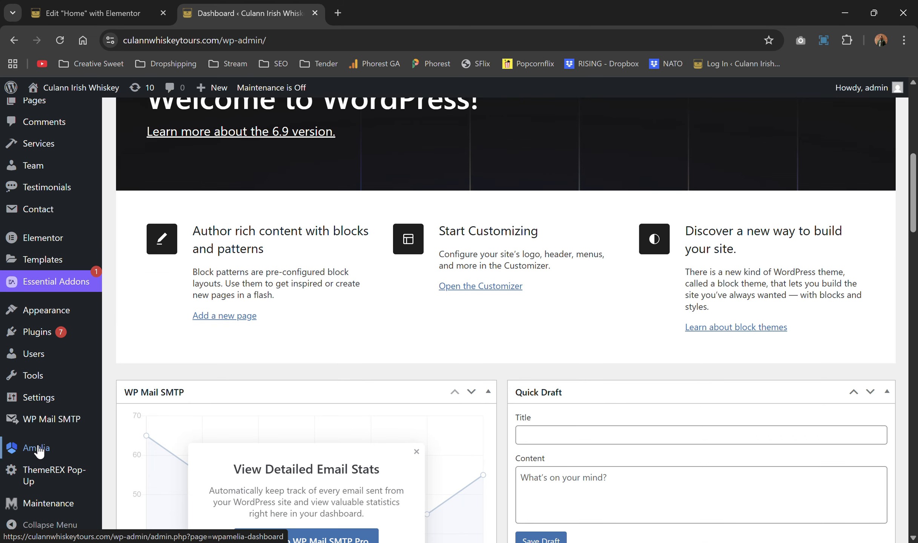
mouse_move(39, 453)
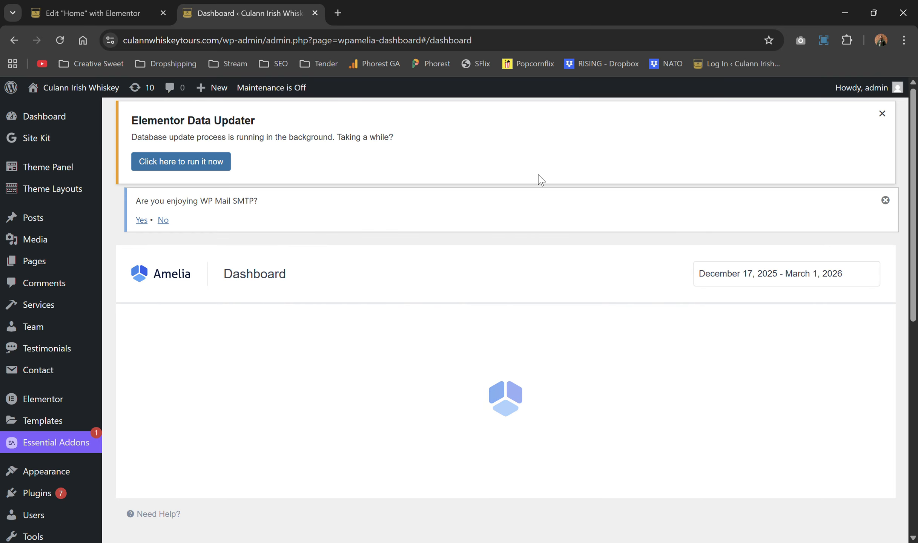
Step: Review the Amelia dashboard's appointment and revenue figures, then go to the Events list
scroll(540, 180, down, 6)
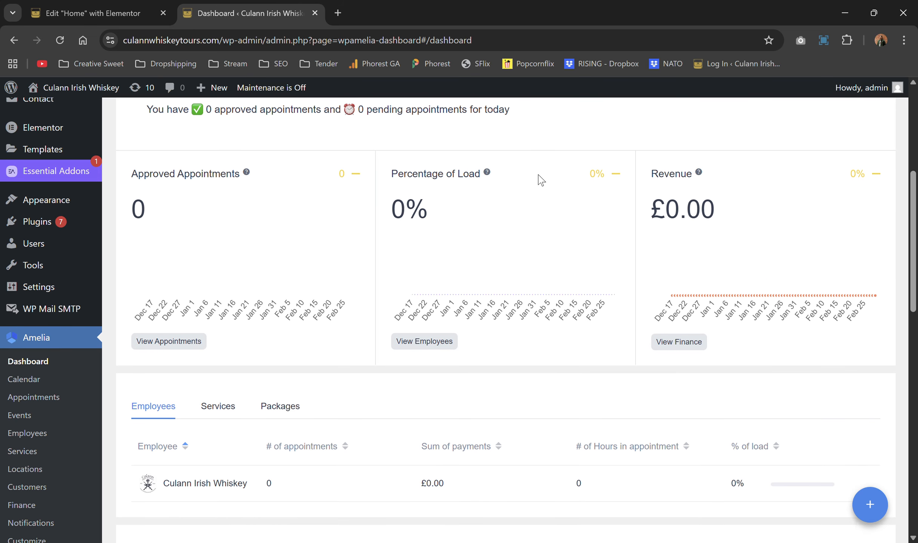
scroll(541, 179, down, 2)
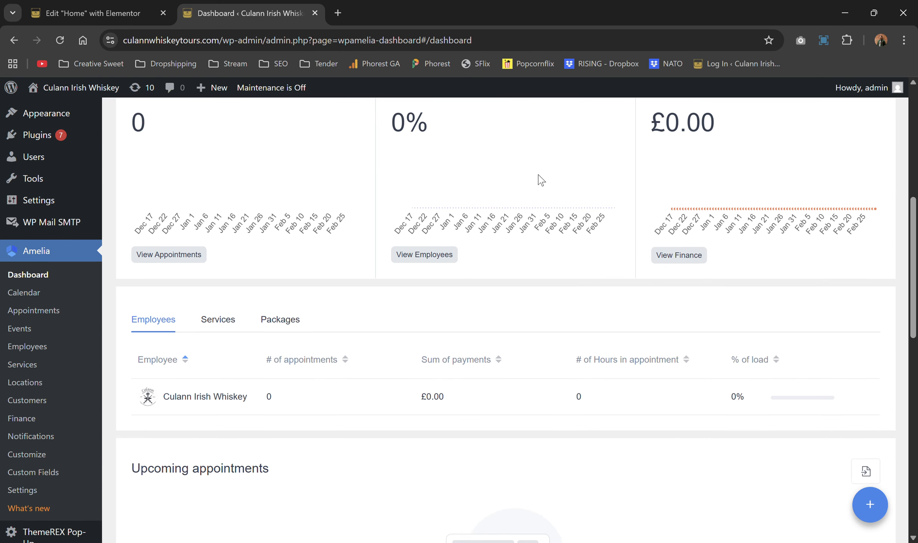
scroll(541, 180, up, 2)
scroll(541, 179, down, 3)
scroll(541, 180, down, 3)
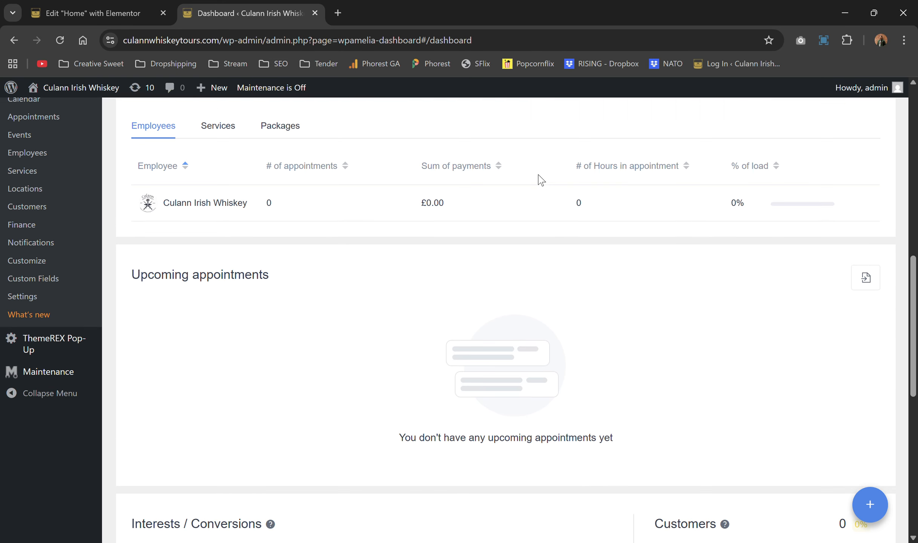
scroll(540, 180, up, 12)
scroll(540, 179, down, 2)
scroll(541, 180, down, 2)
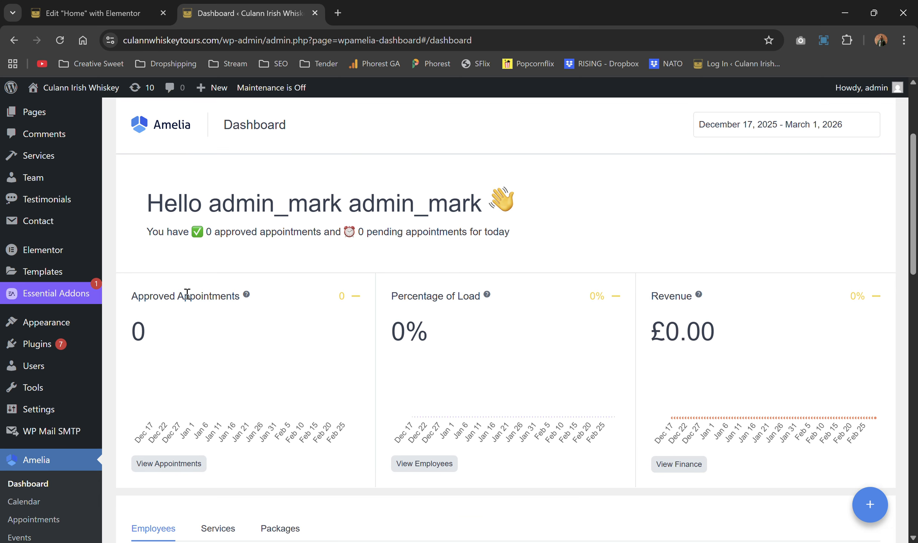
scroll(147, 318, down, 4)
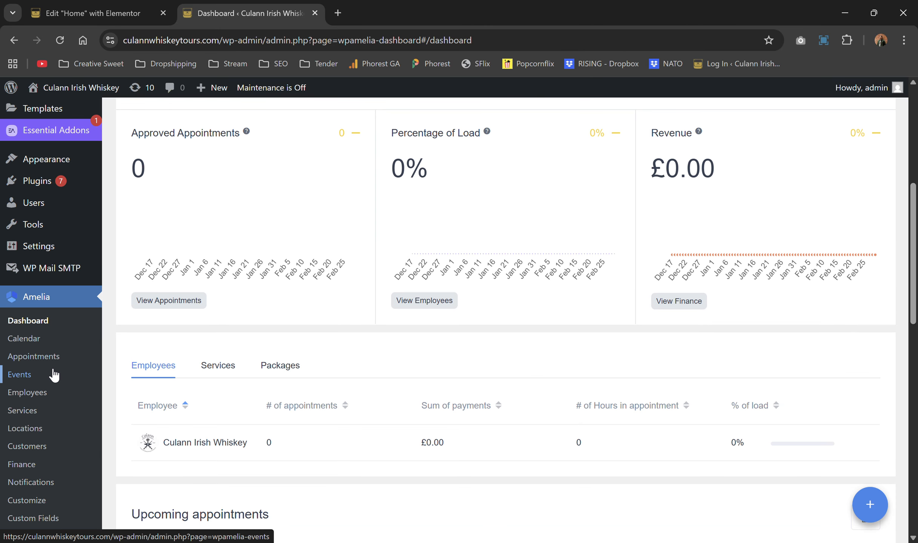
click(54, 375)
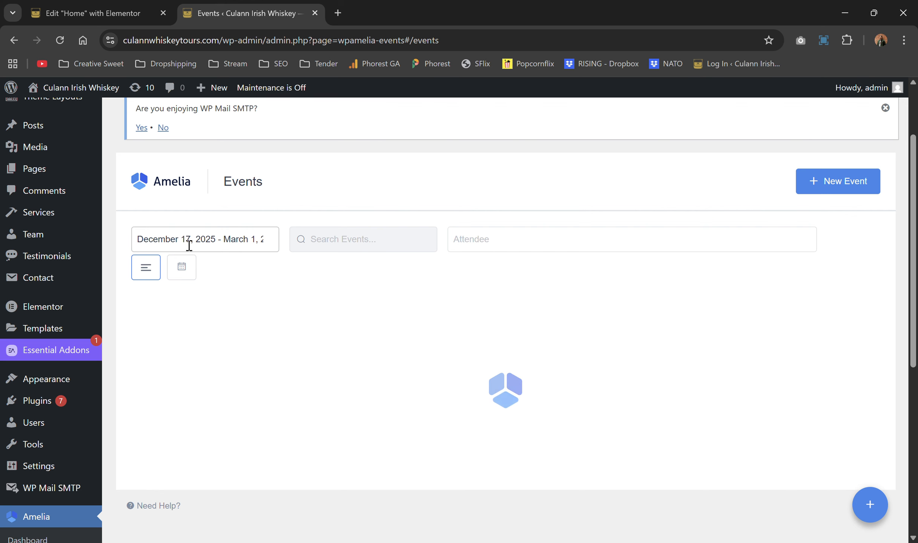
Step: Filter events to December 17, 2025 – March 1, 2026 and browse the February 1 and 21 tours
click(174, 239)
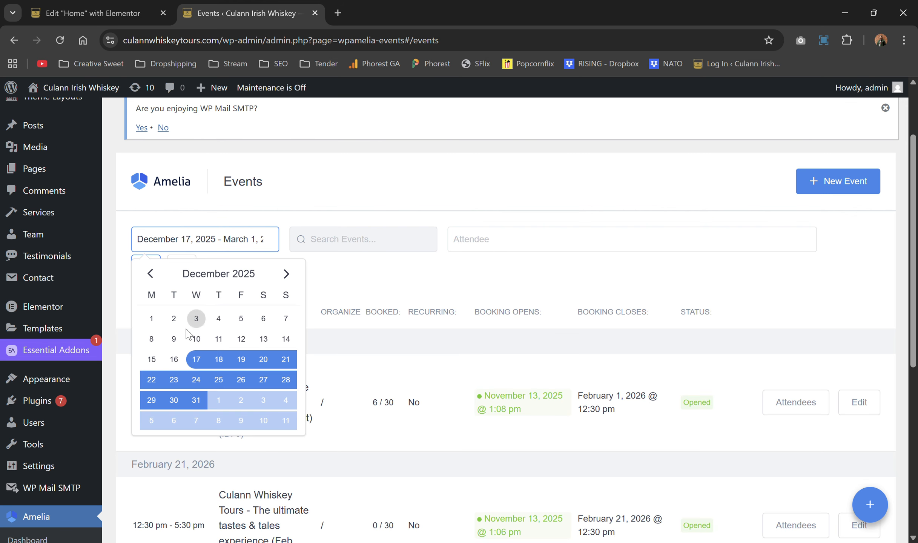
click(202, 359)
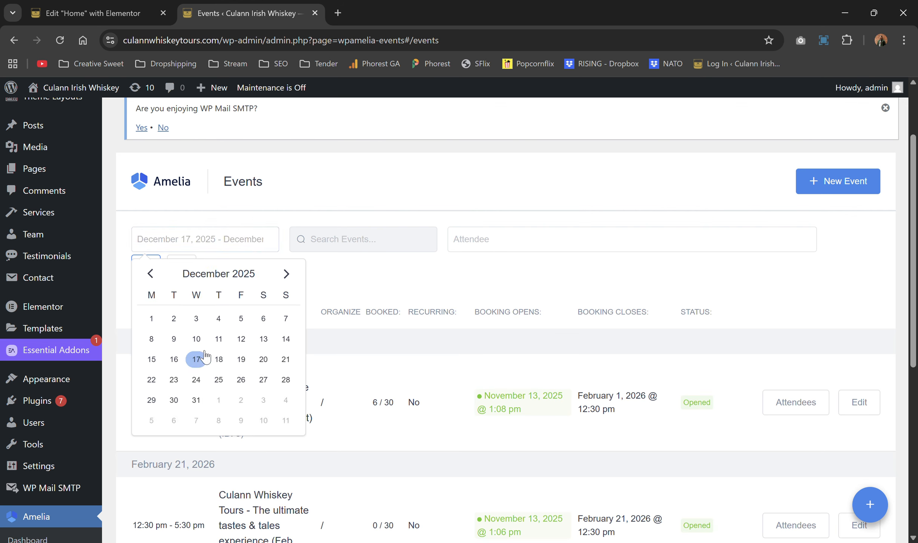
click(284, 274)
click(283, 275)
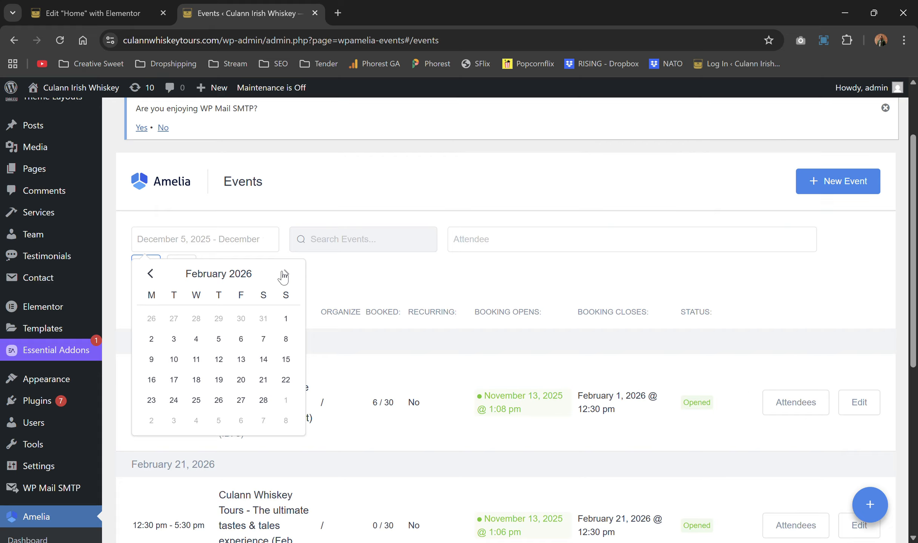
click(284, 277)
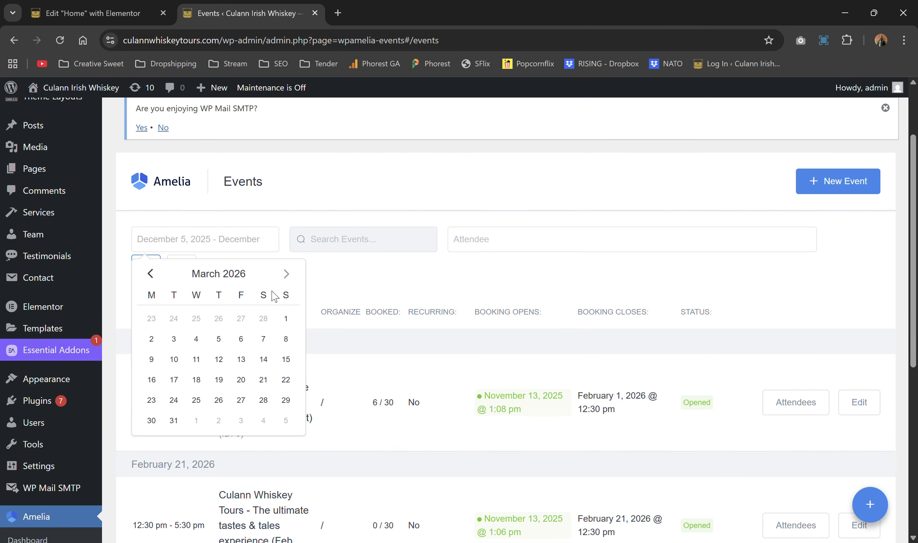
click(286, 323)
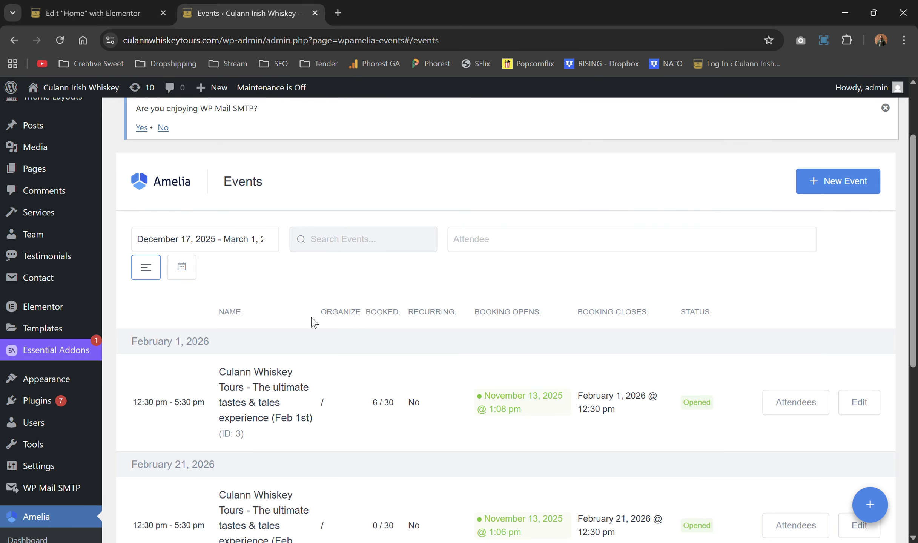
scroll(312, 322, down, 2)
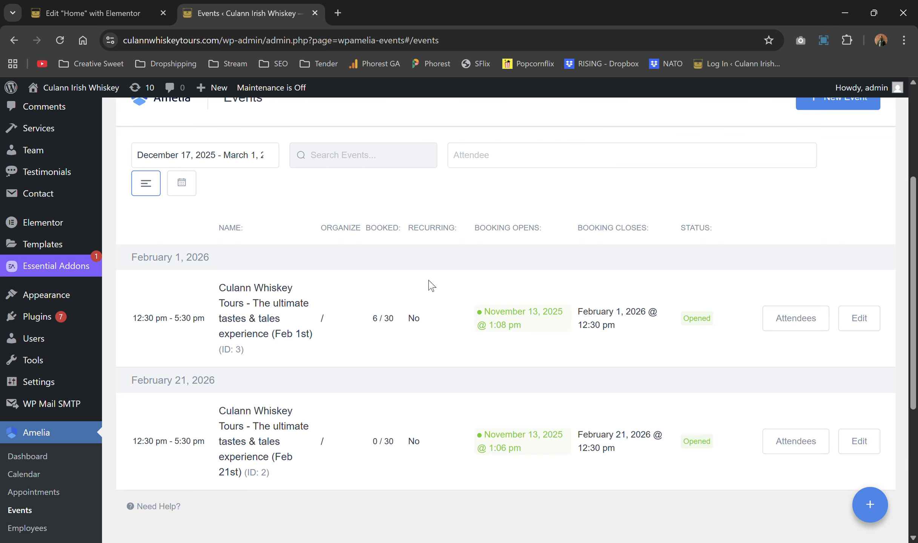
scroll(430, 286, down, 2)
scroll(430, 286, up, 1)
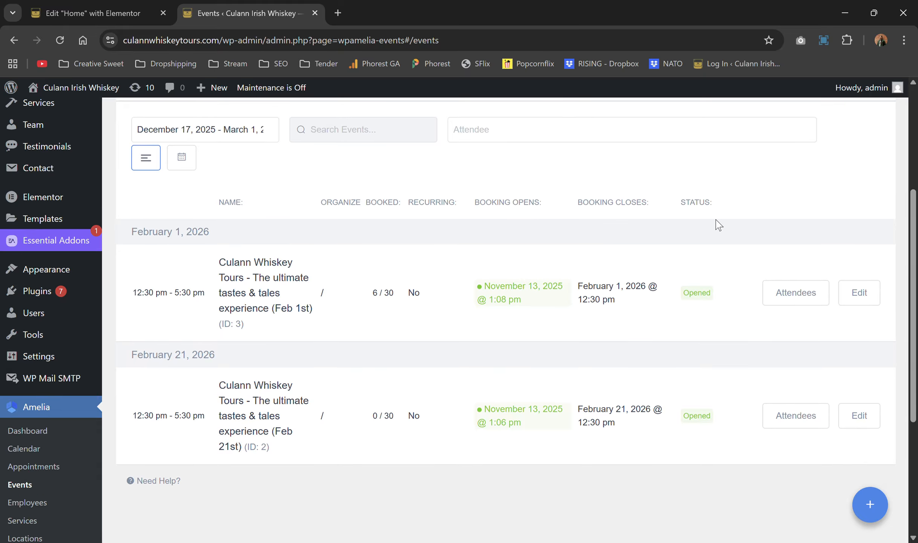
scroll(830, 240, down, 1)
Step: Look at the Feb 1st tour's editor, close it unchanged, and start a new event named Test
click(864, 241)
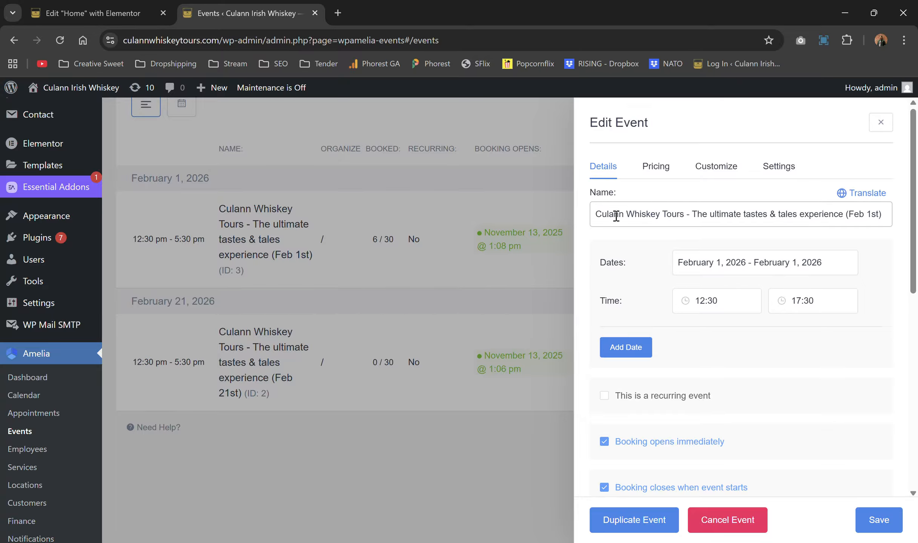
click(880, 123)
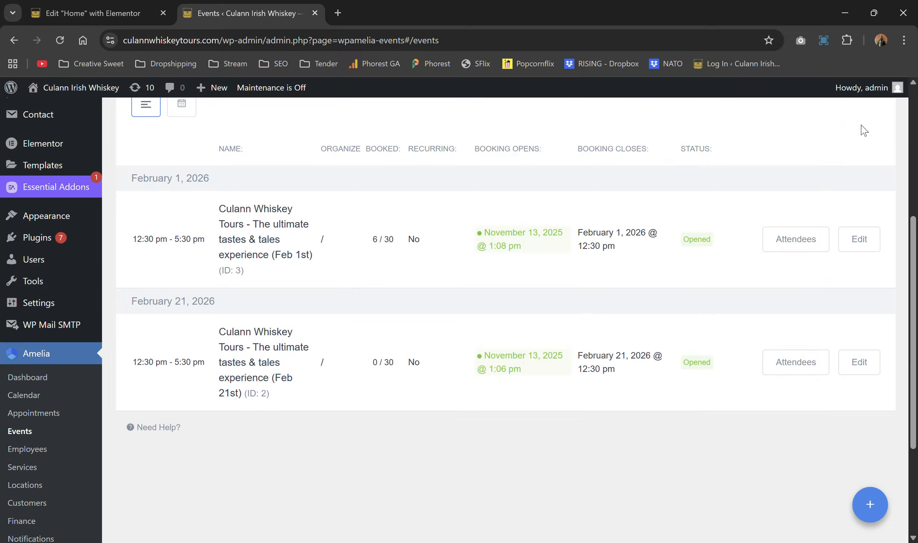
scroll(863, 130, up, 5)
click(815, 220)
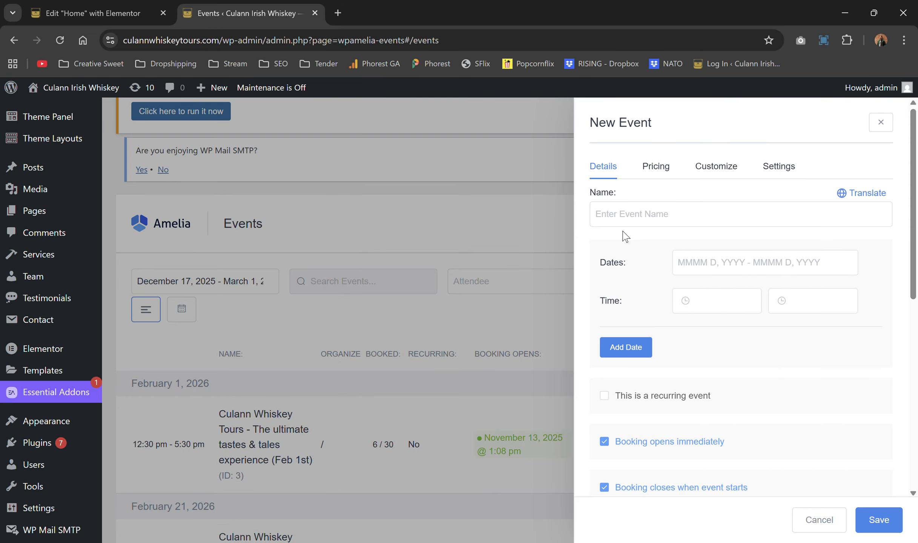
click(661, 208)
text(Test)
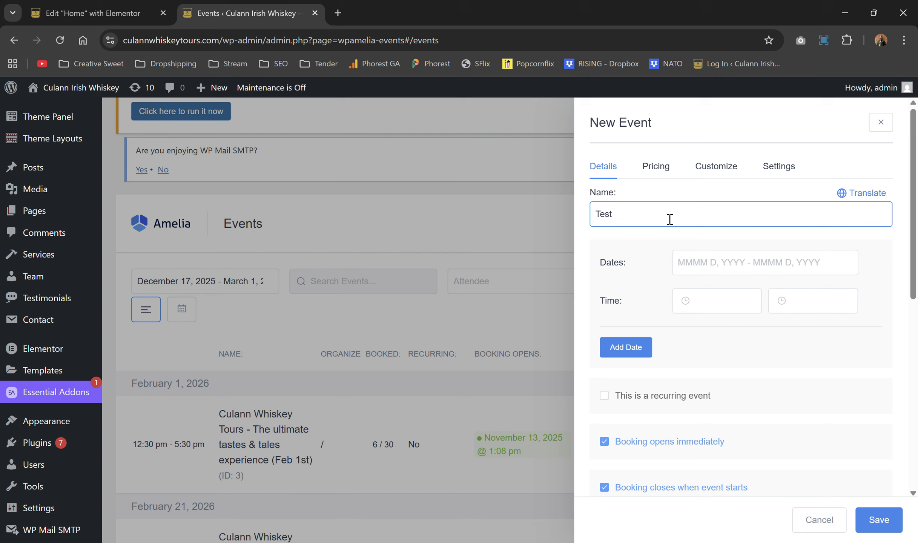
Step: Set the new event's dates to January 1–9, 2026
click(700, 261)
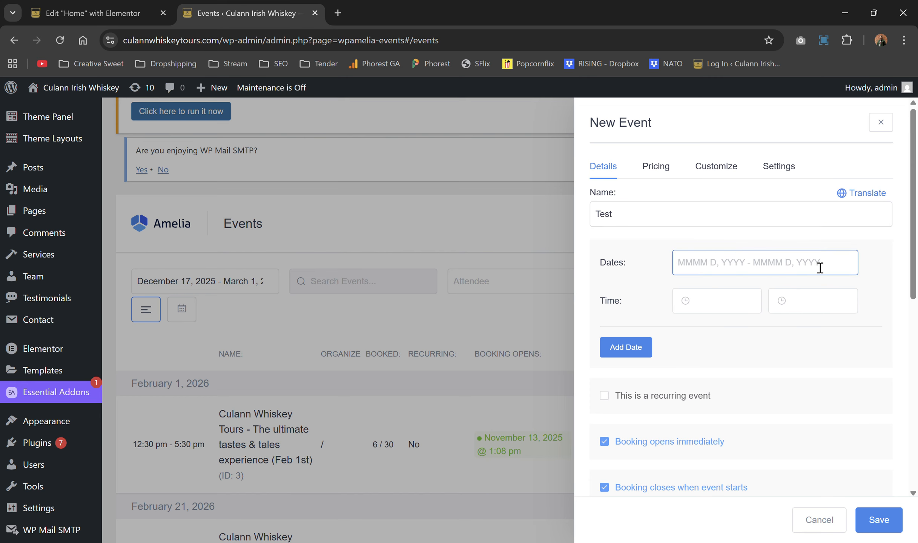
click(812, 276)
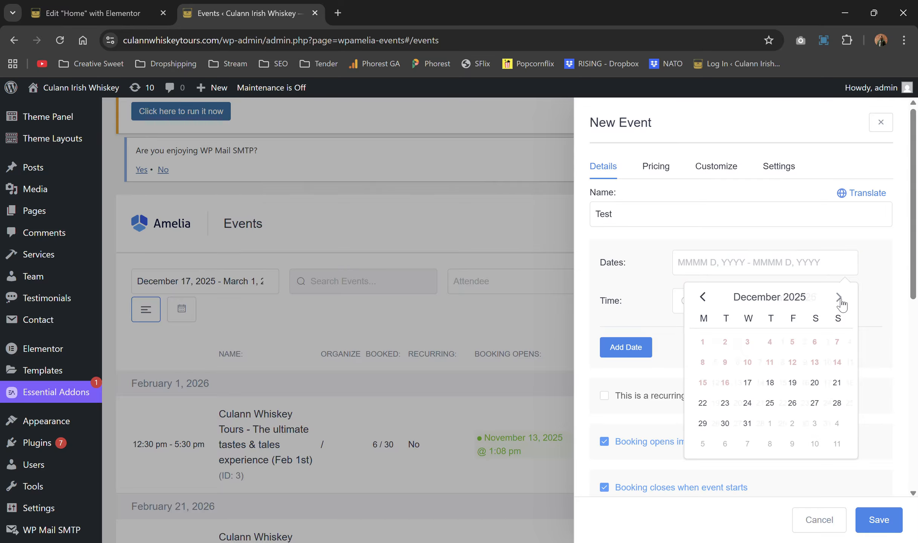
click(839, 298)
right_click(842, 303)
key(Escape)
click(793, 362)
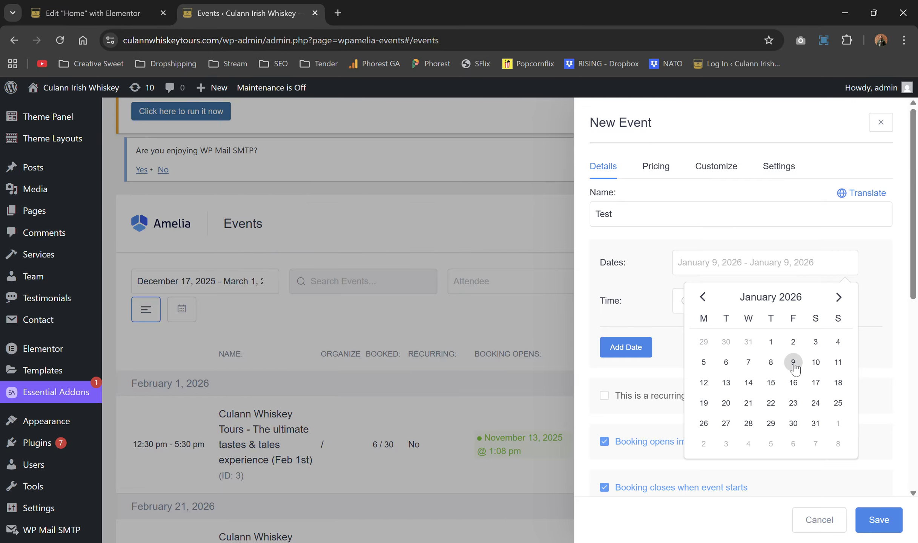
click(770, 341)
Step: Set the event time to 02:30–07:30, keeping a single date-and-time row
click(730, 300)
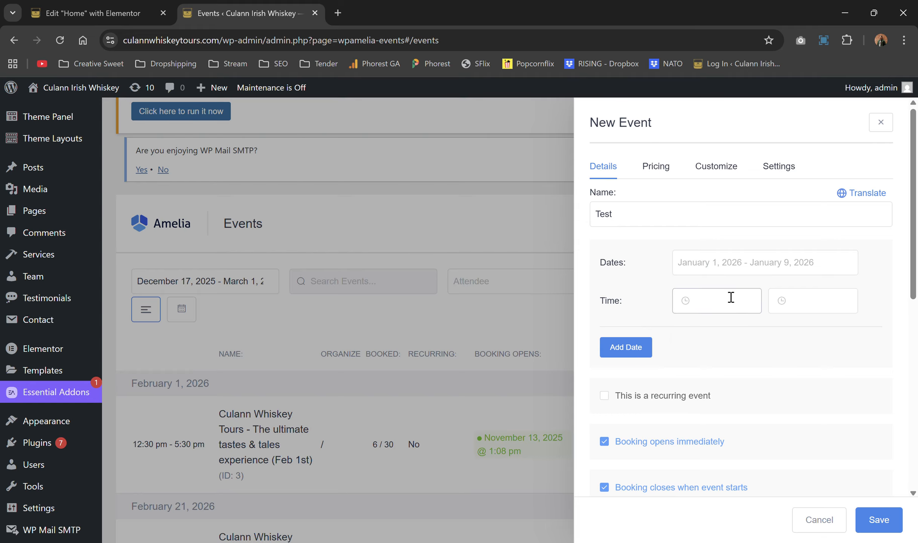
scroll(690, 362, down, 2)
click(690, 390)
click(799, 298)
scroll(819, 375, down, 5)
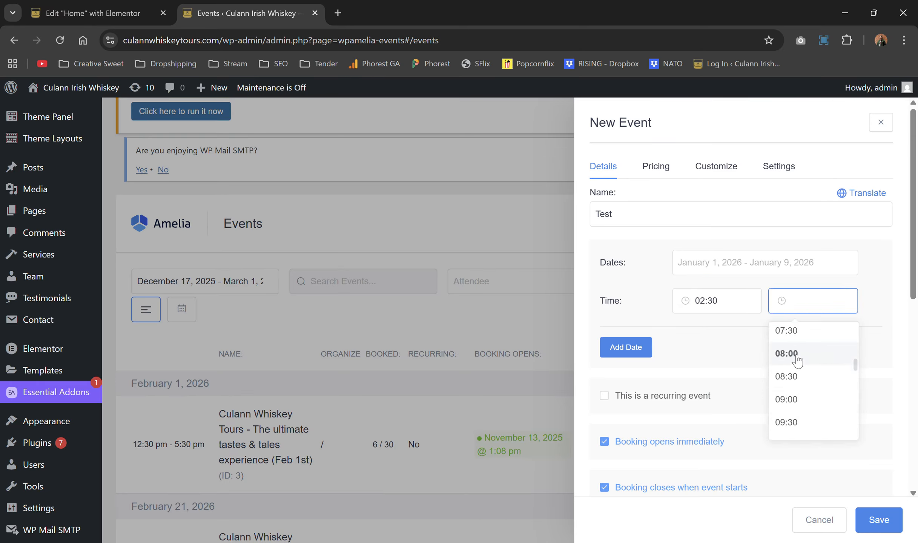
click(792, 332)
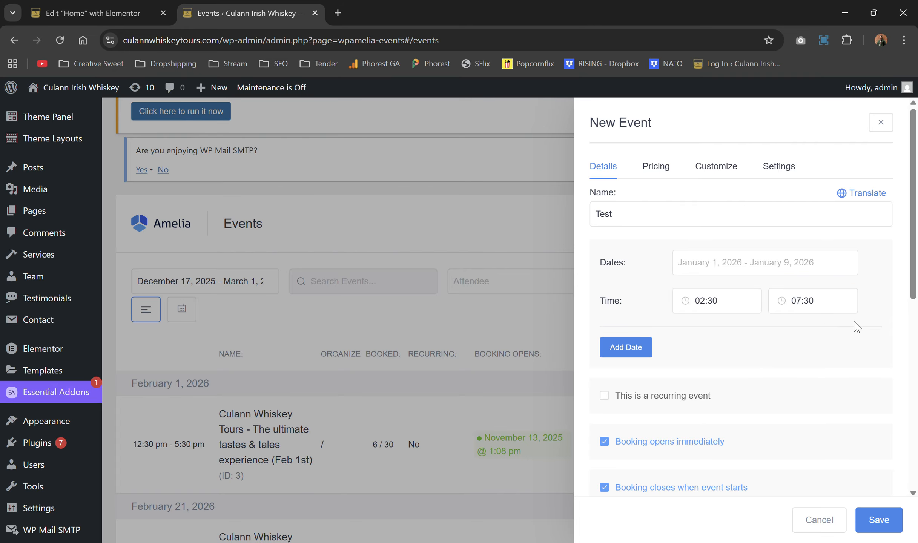
click(626, 347)
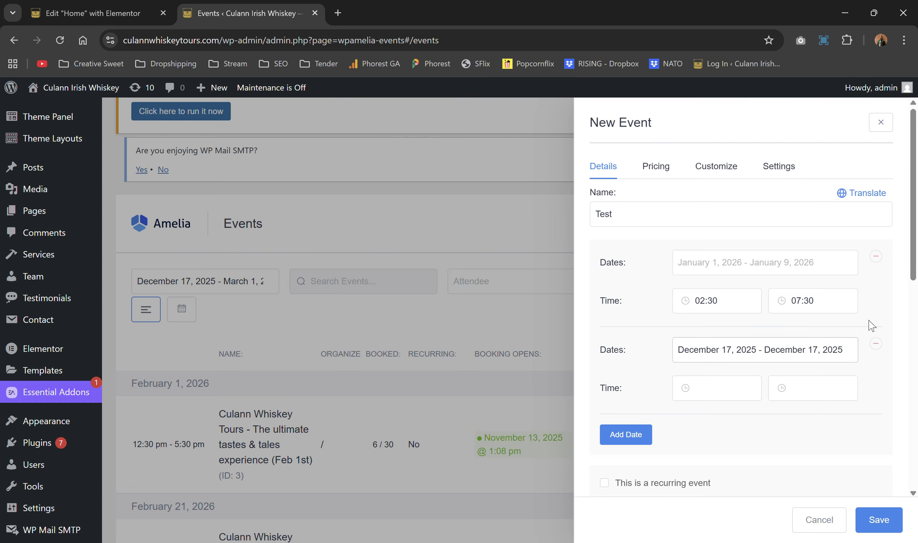
click(875, 343)
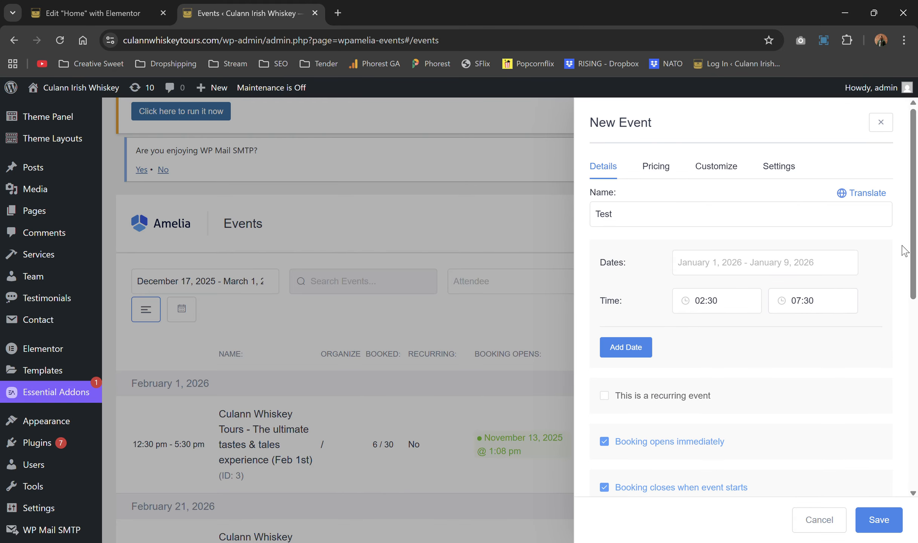
scroll(840, 246, down, 3)
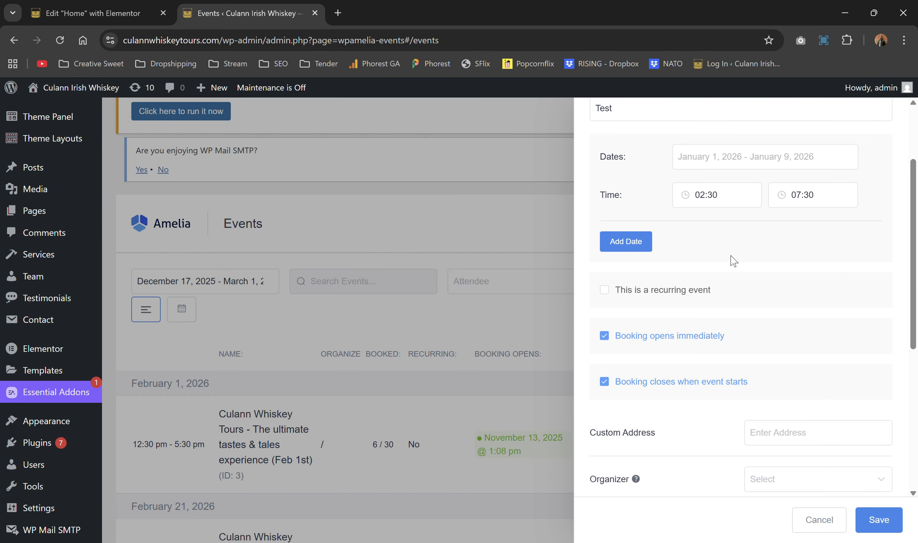
scroll(733, 260, down, 1)
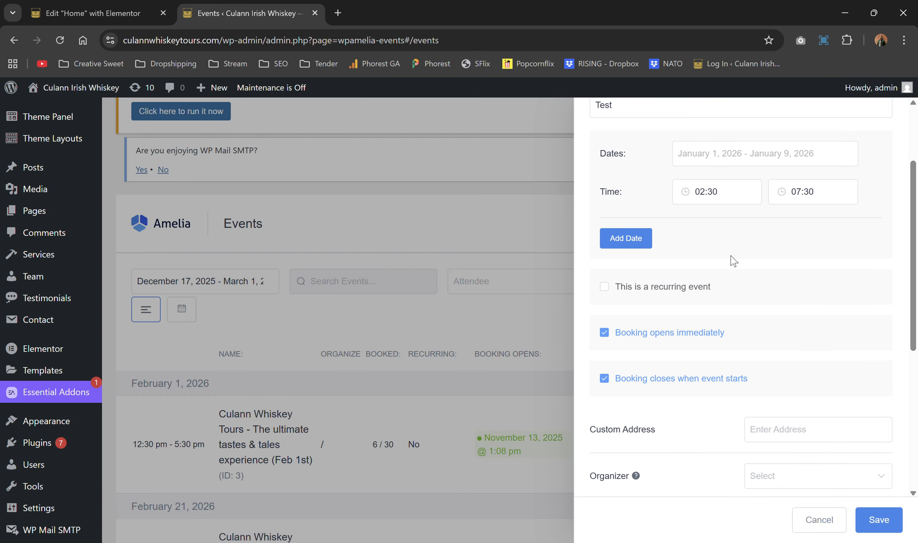
scroll(733, 260, down, 5)
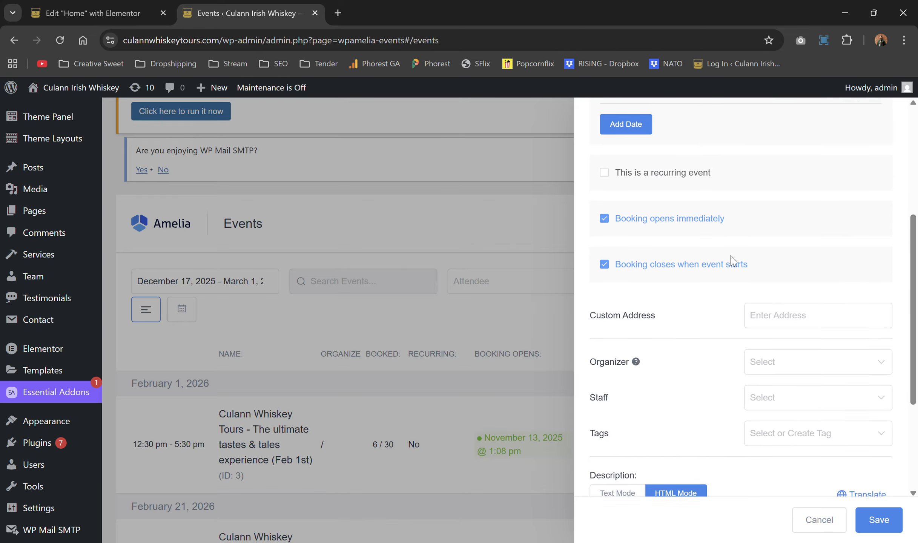
scroll(732, 260, down, 1)
scroll(693, 269, down, 1)
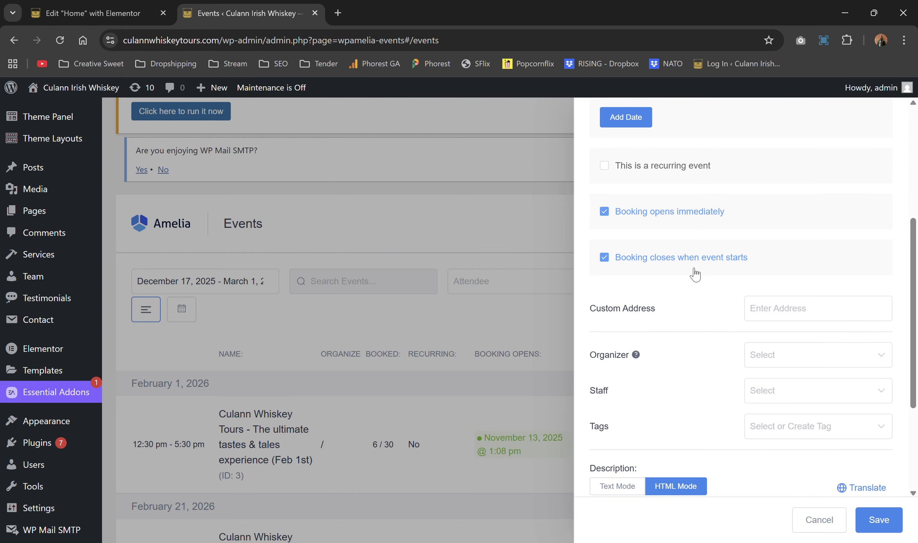
scroll(694, 275, down, 1)
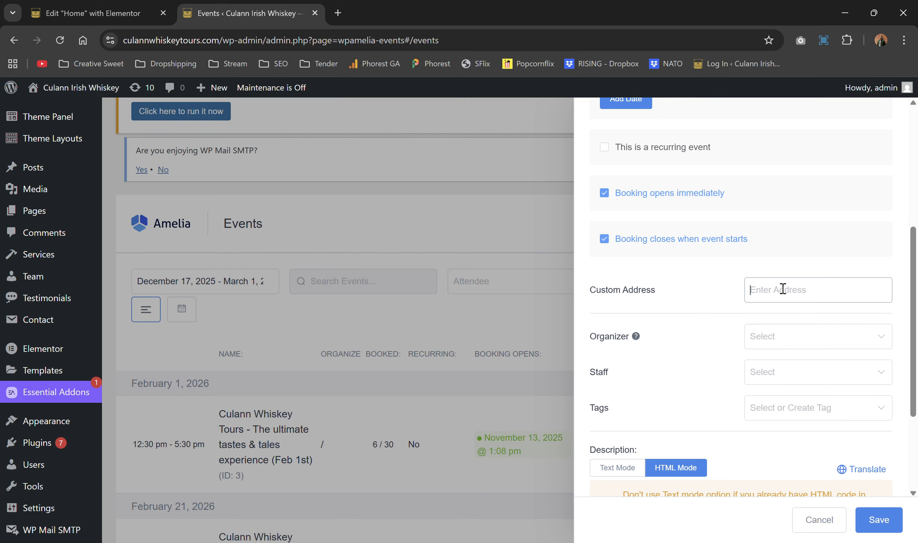
Step: Make Culann Irish Whiskey both the organizer and the staff for the event
click(771, 336)
click(768, 368)
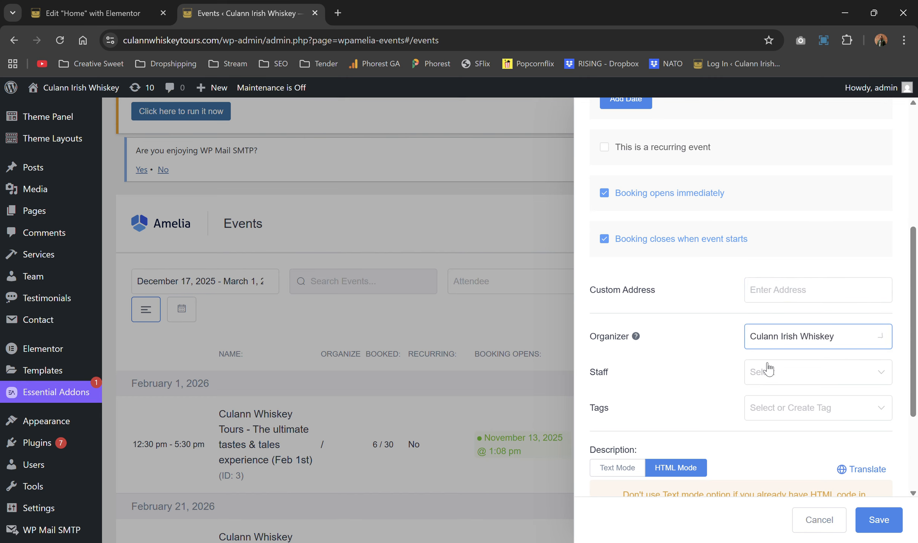
scroll(768, 368, down, 1)
click(769, 355)
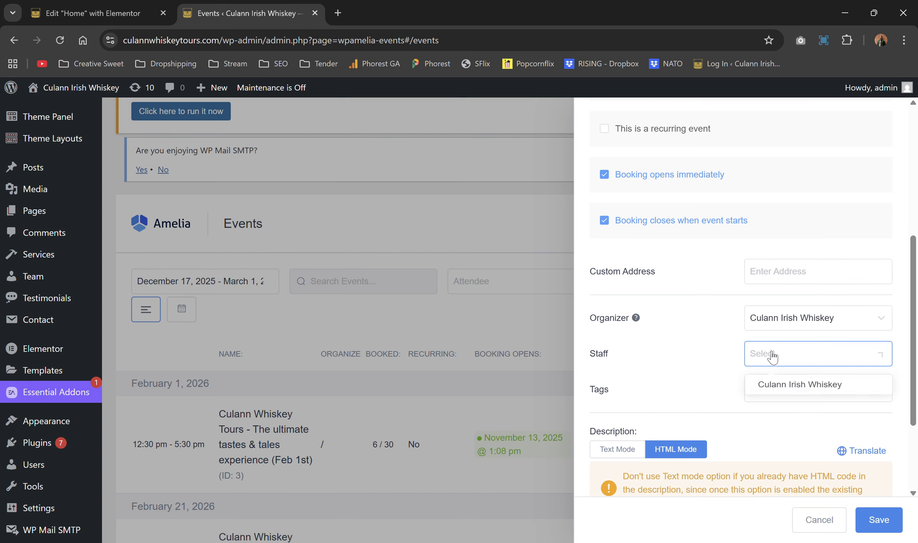
click(772, 386)
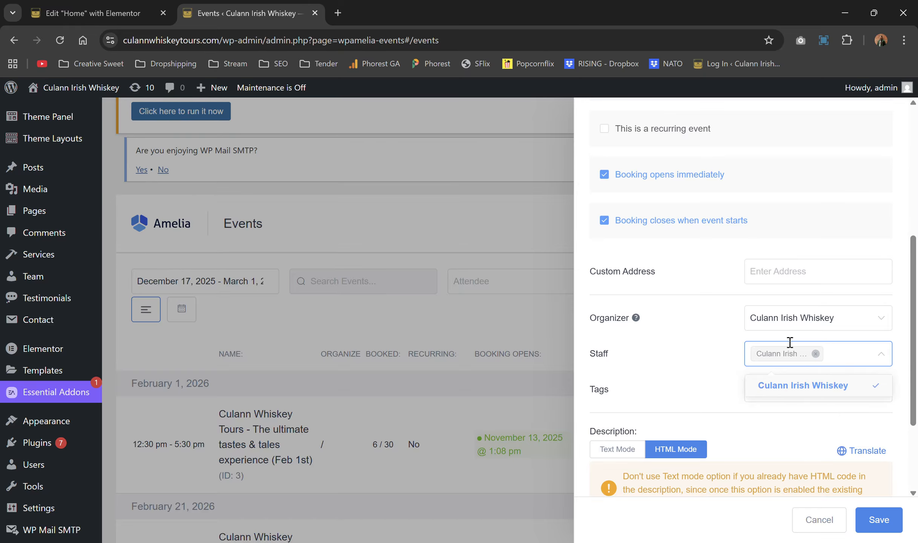
click(714, 371)
Step: Write the rich-text event description 'This is a test'
scroll(714, 371, down, 1)
scroll(714, 372, down, 3)
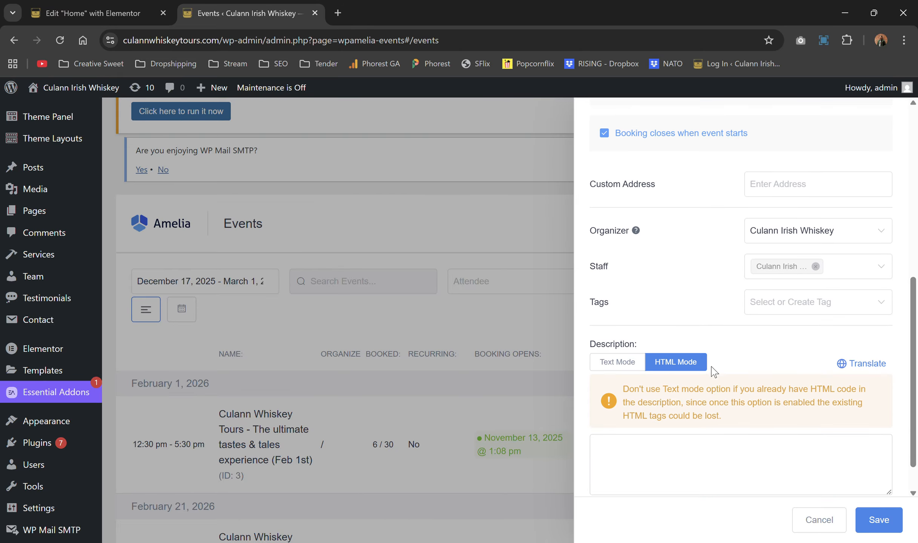
click(618, 334)
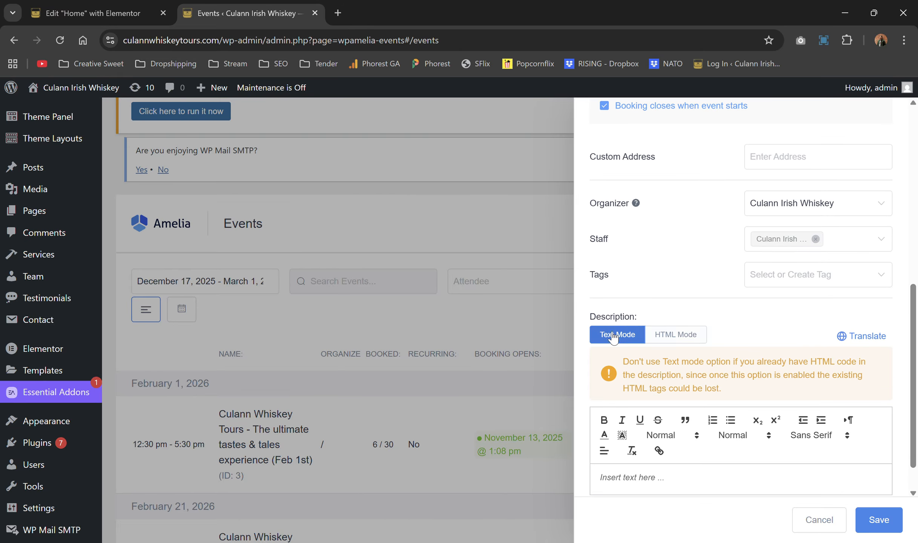
scroll(670, 377, down, 1)
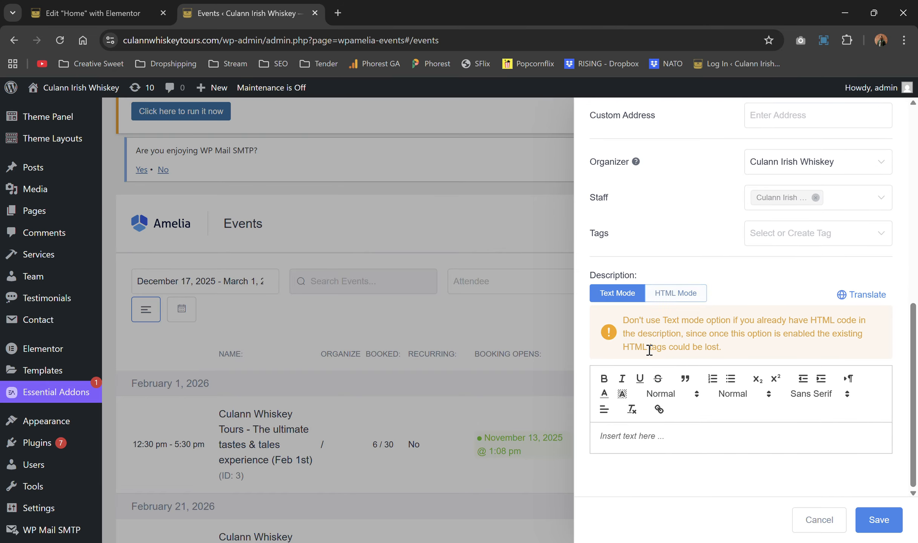
click(644, 436)
text(Thod)
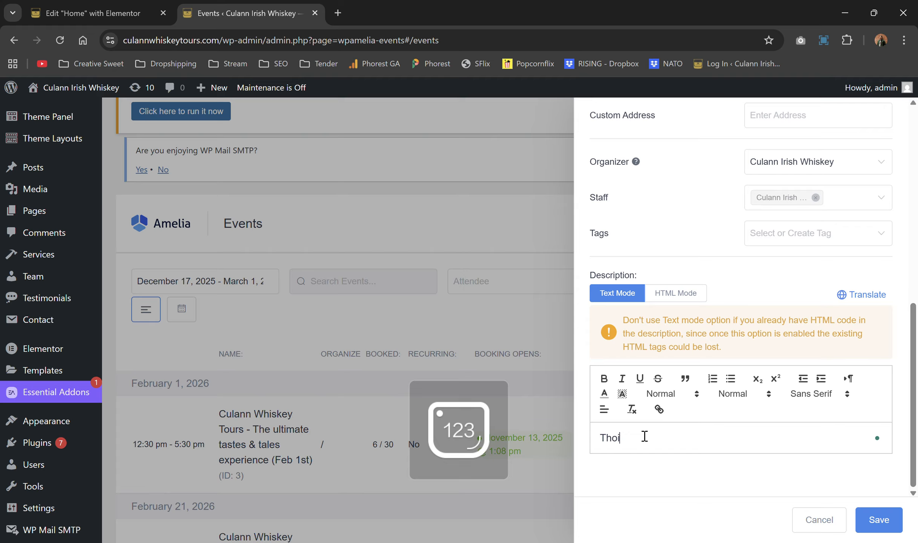
key(BackSpace)
text(s is a test)
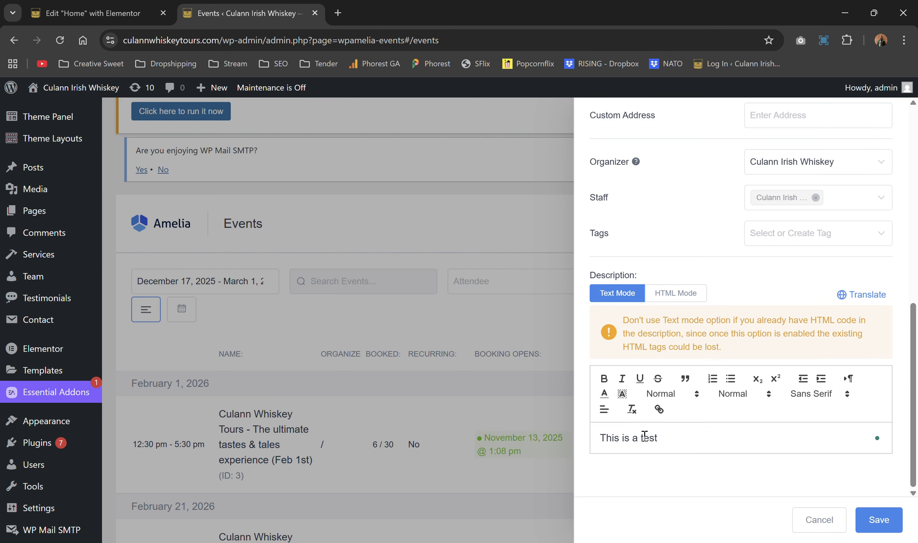
scroll(712, 323, up, 10)
Step: Price the event at £110.00 with a maximum of 30 spots
click(655, 170)
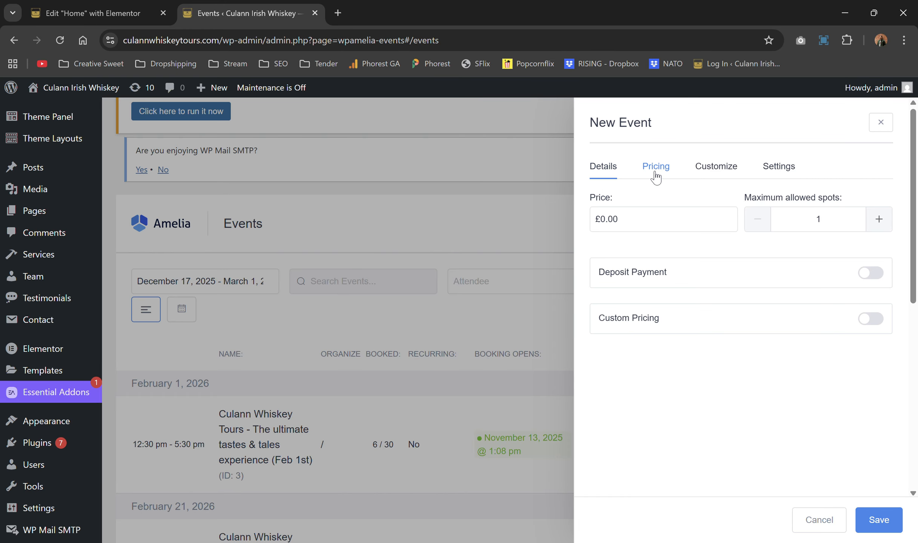
click(643, 227)
drag(623, 216, 598, 221)
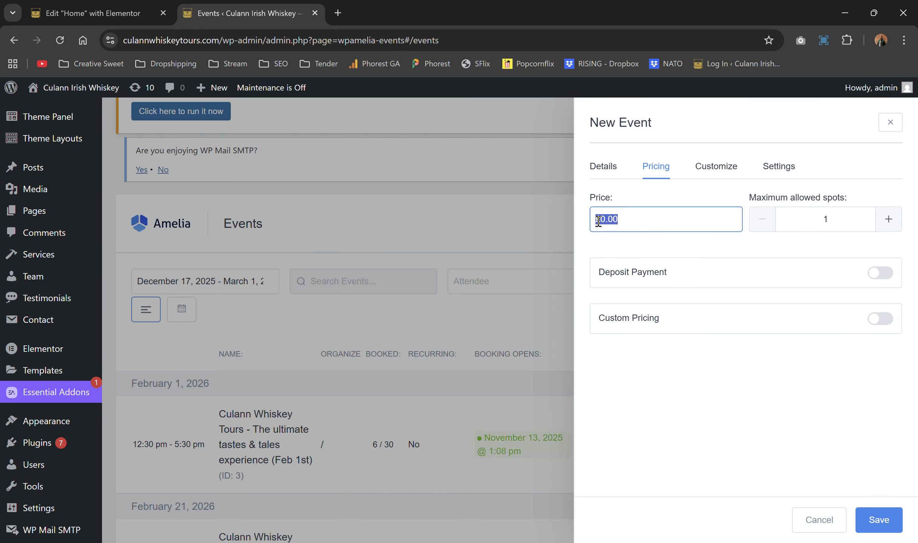
text(11.00)
double_click(886, 217)
click(836, 225)
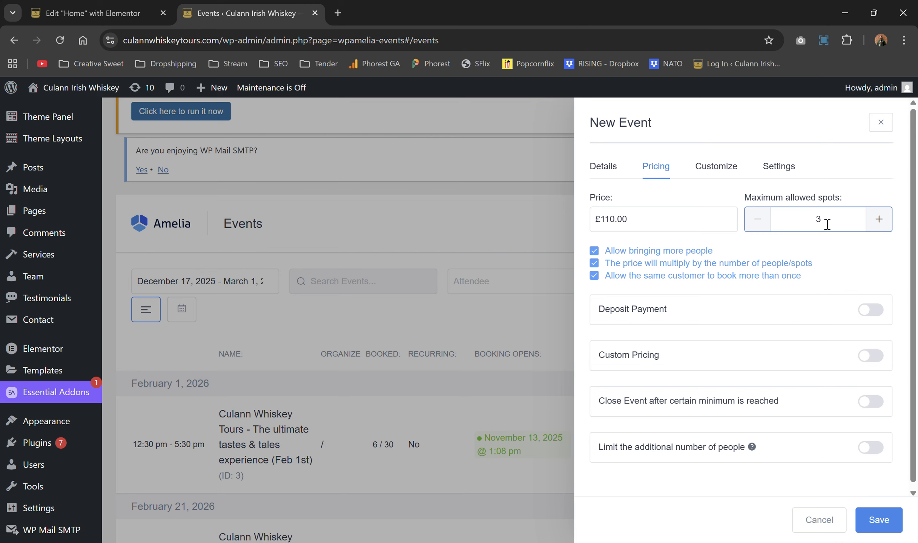
click(846, 254)
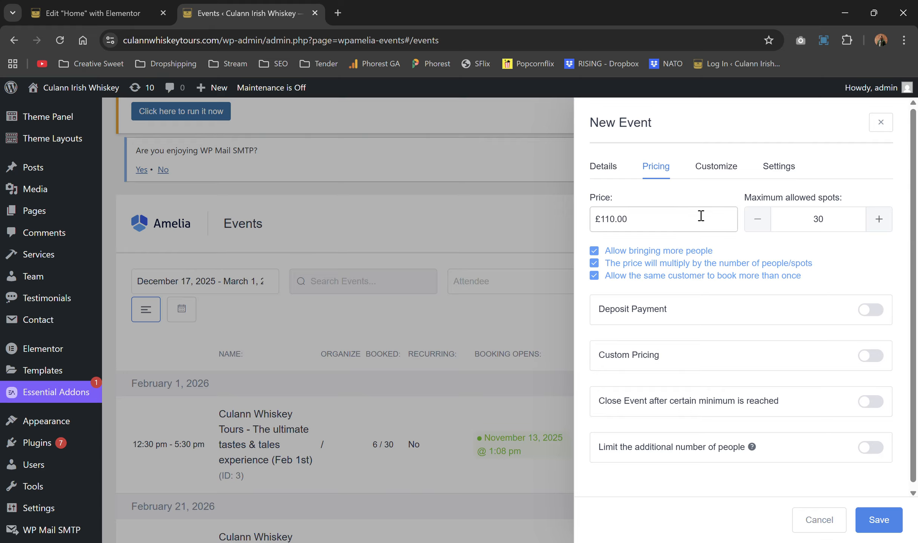
Step: Enable limiting additional people per booking and set the limit to 29
scroll(653, 234, down, 1)
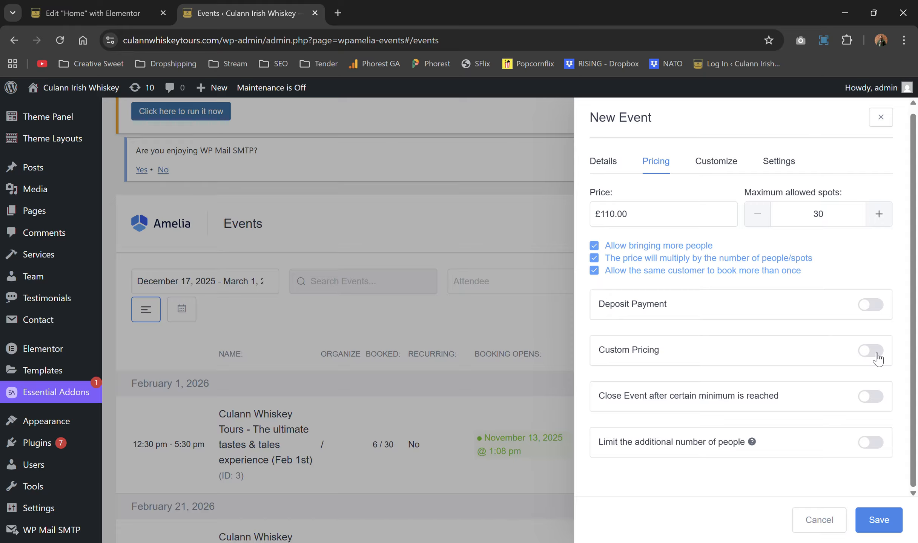
click(874, 443)
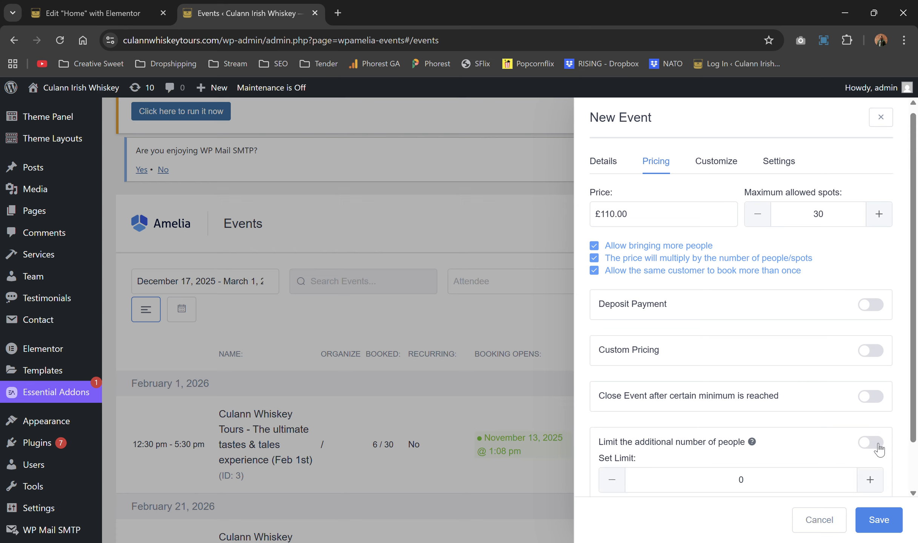
scroll(878, 449, down, 1)
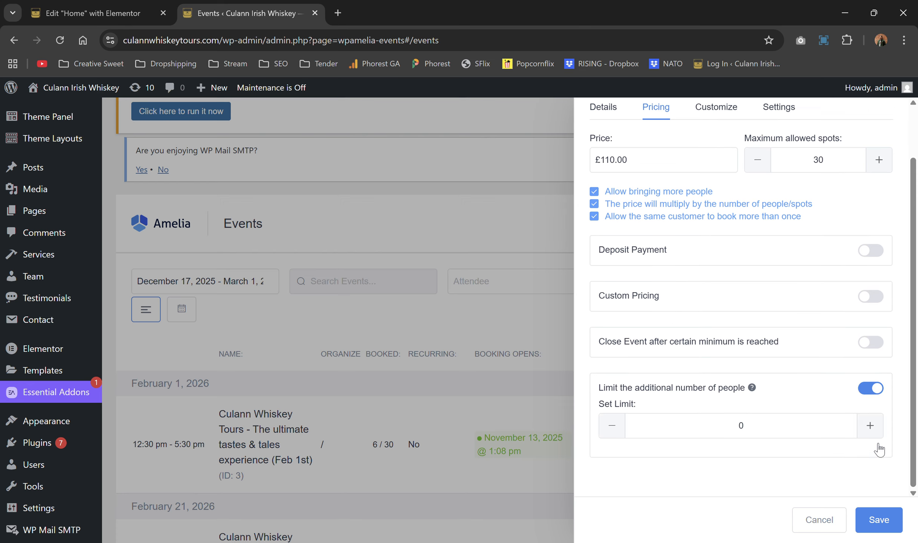
double_click(740, 424)
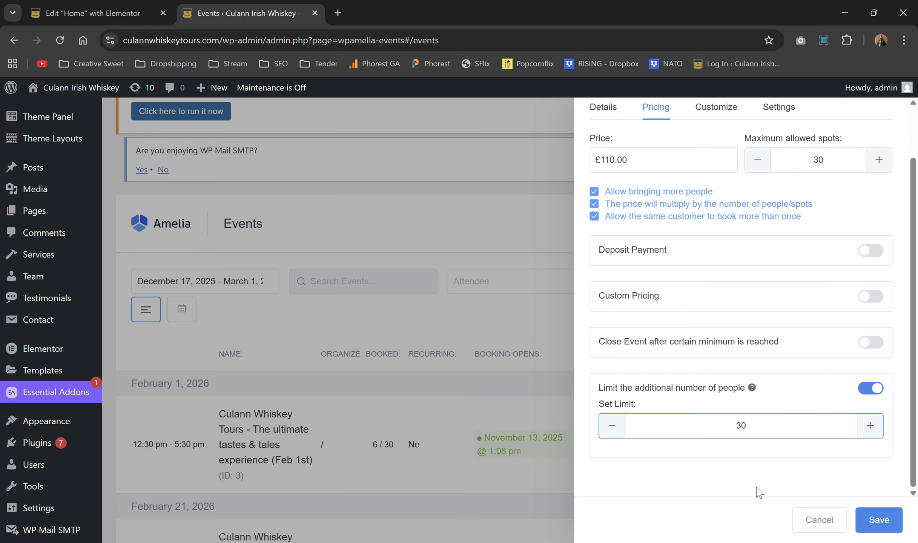
key(Down)
scroll(770, 452, up, 2)
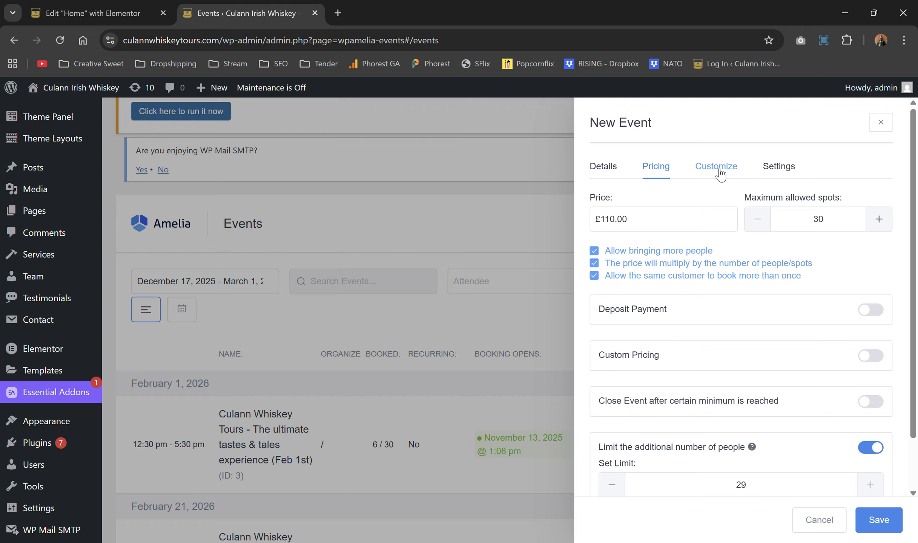
click(720, 172)
Step: Add what-to-expect-3.png to the event gallery and choose the slate-blue preset colour
click(661, 263)
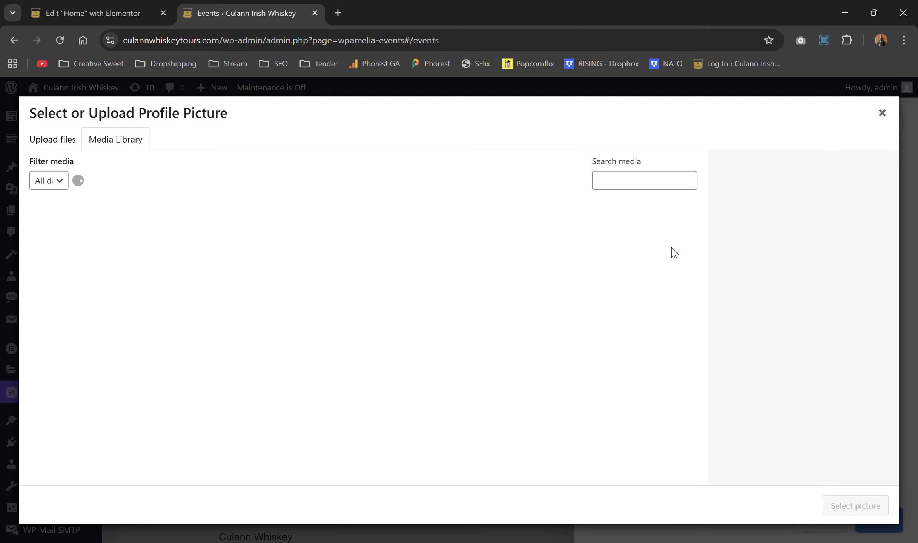
click(883, 113)
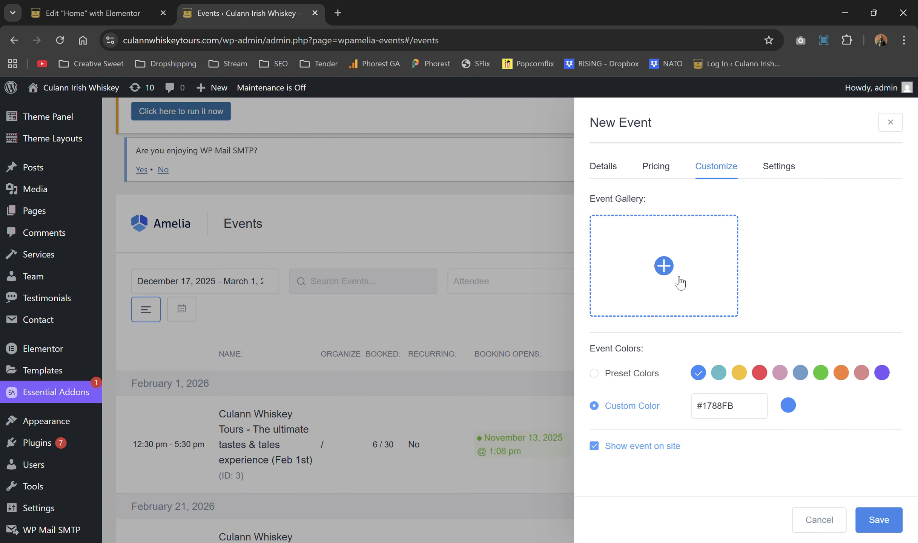
click(667, 265)
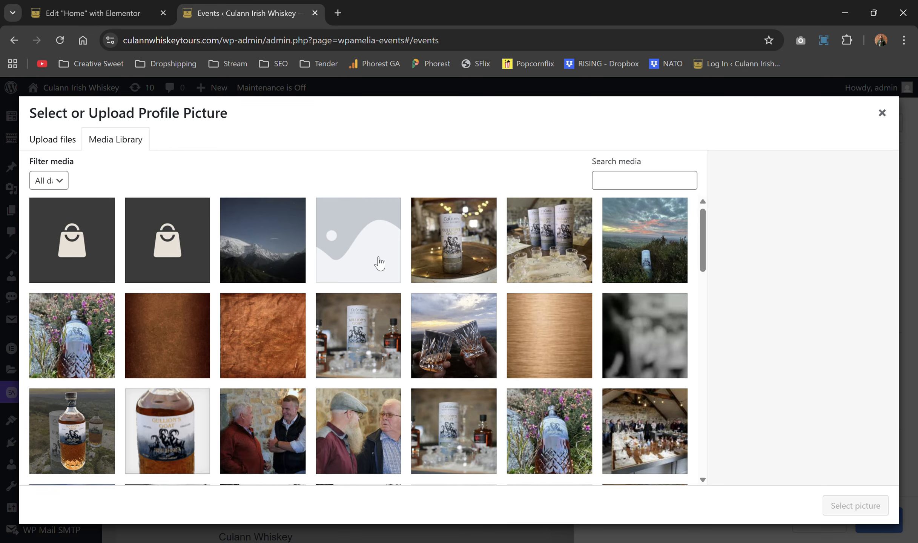
click(358, 315)
click(852, 506)
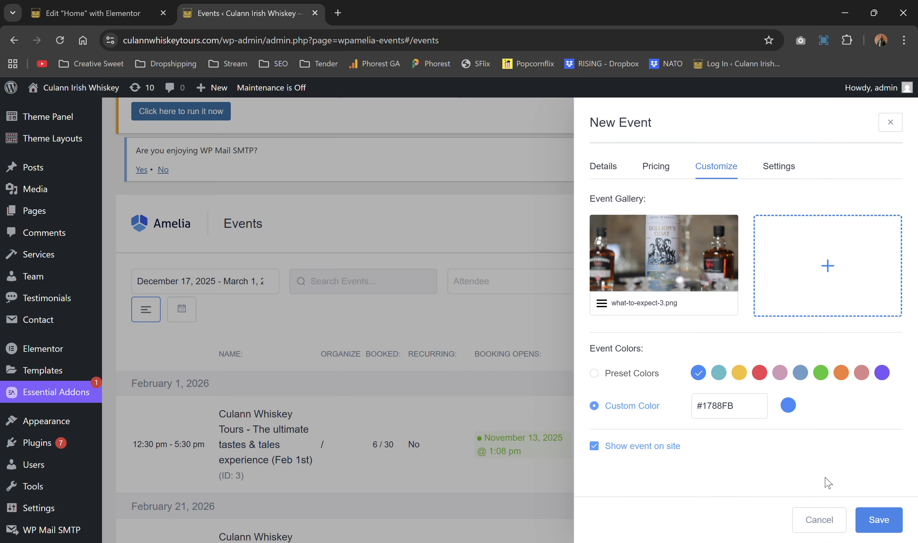
click(801, 373)
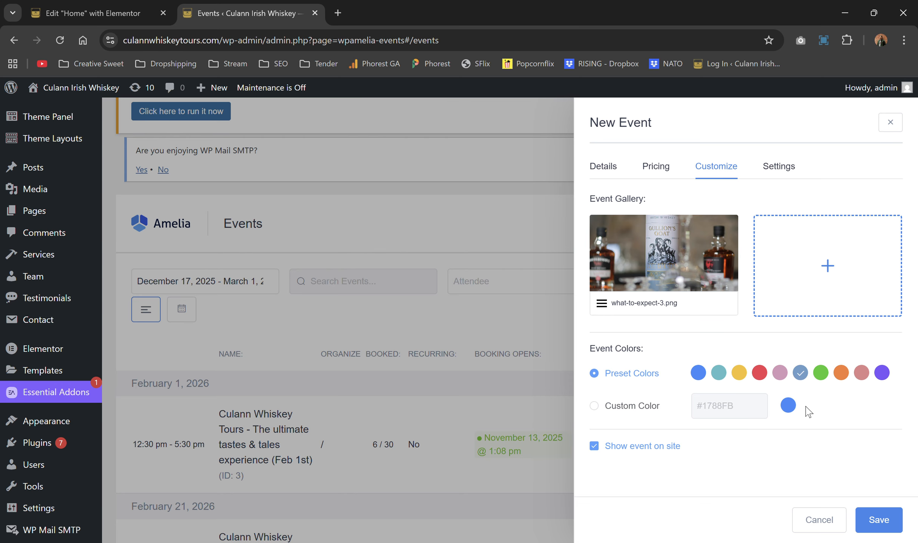
click(768, 171)
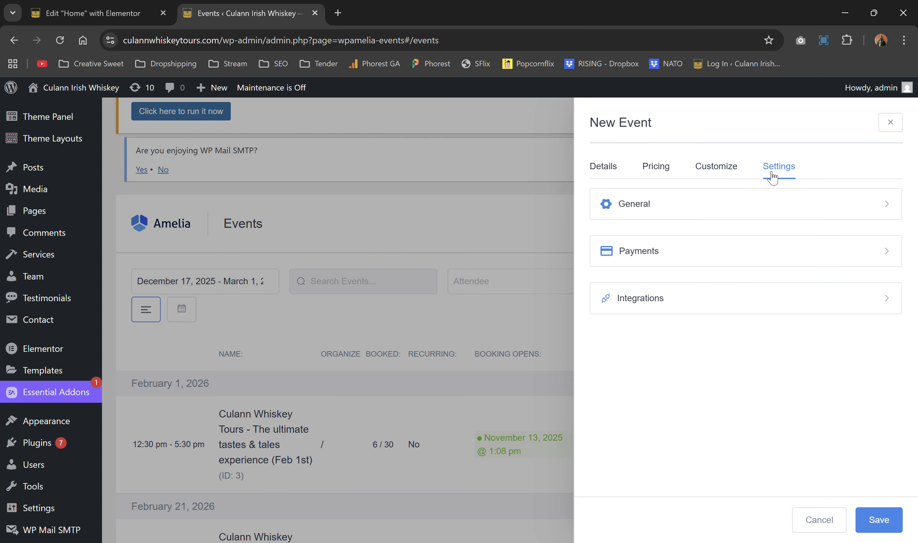
Step: Set the minimum cancellation notice to 2 days under General settings, then open a blank browser tab
click(713, 215)
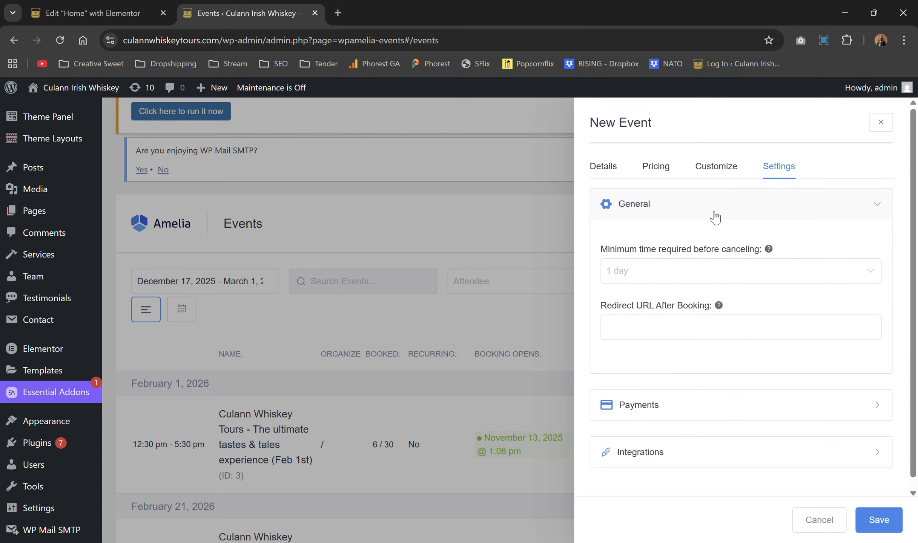
click(737, 277)
scroll(690, 371, up, 1)
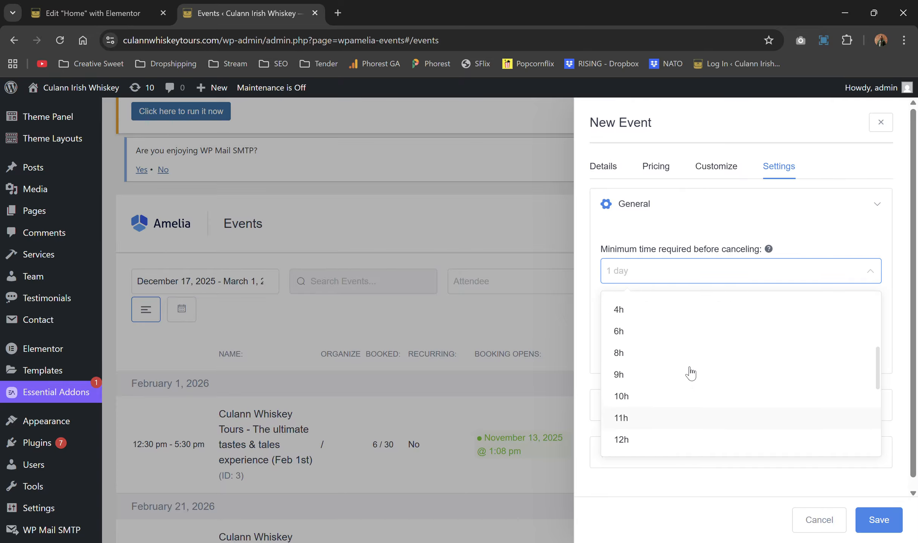
scroll(689, 369, down, 3)
mouse_move(768, 249)
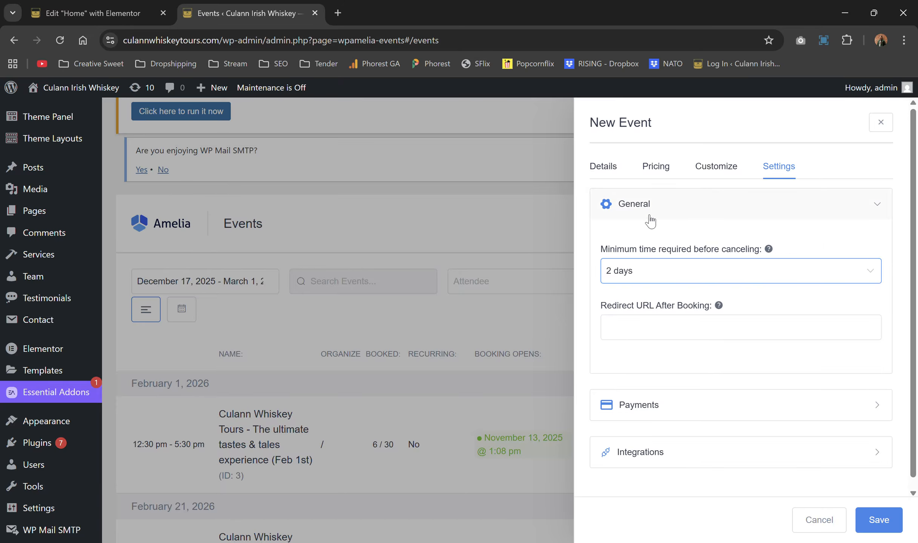
click(698, 318)
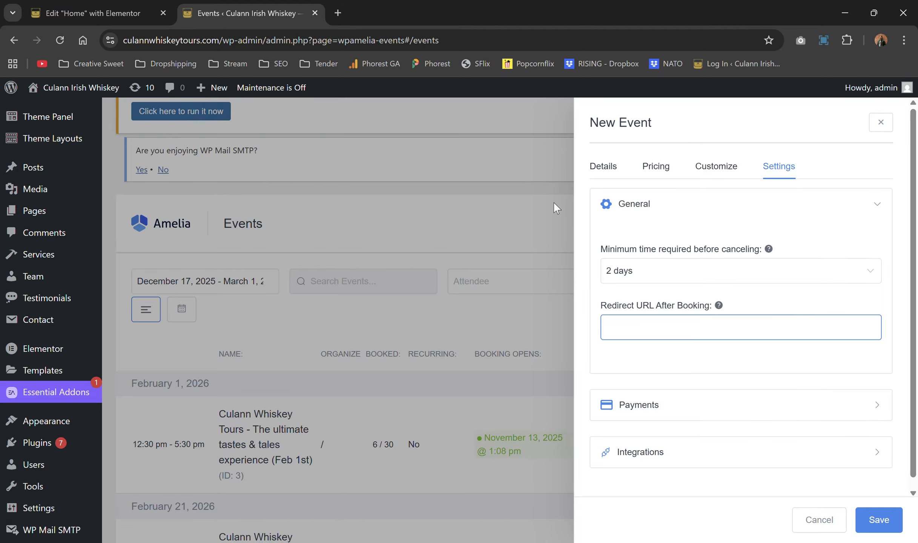
click(338, 13)
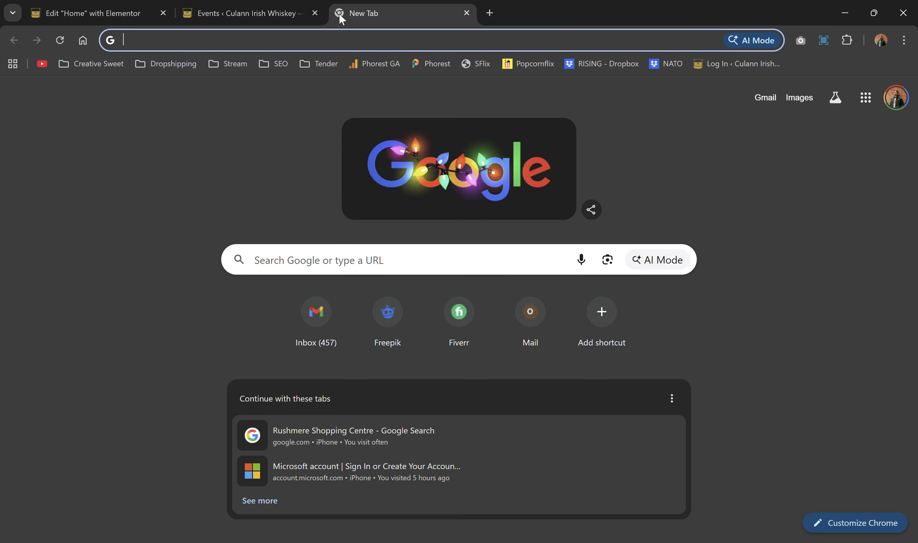
Step: Load the Culann whiskey tours site's Before You Visit page and copy its full URL
text(wha)
key(BackSpace)
key(BackSpace)
key(BackSpace)
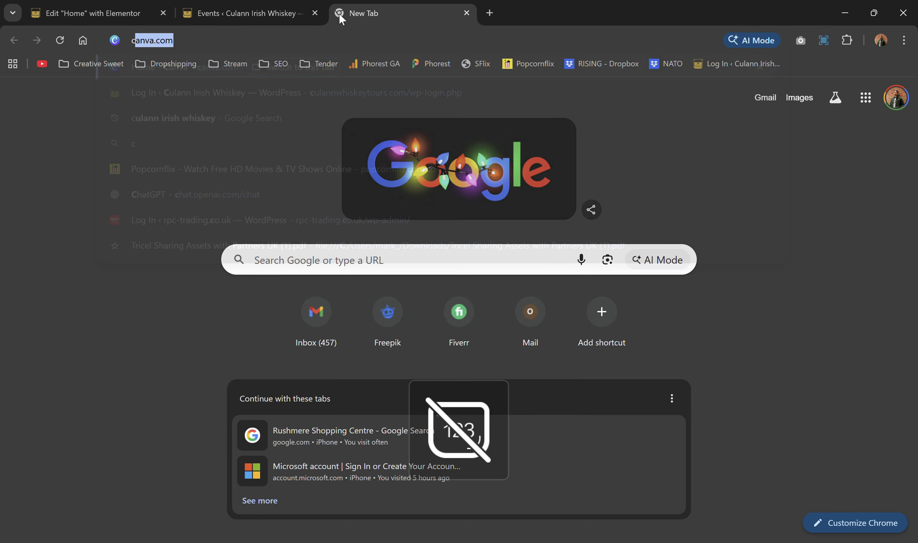
text(cu)
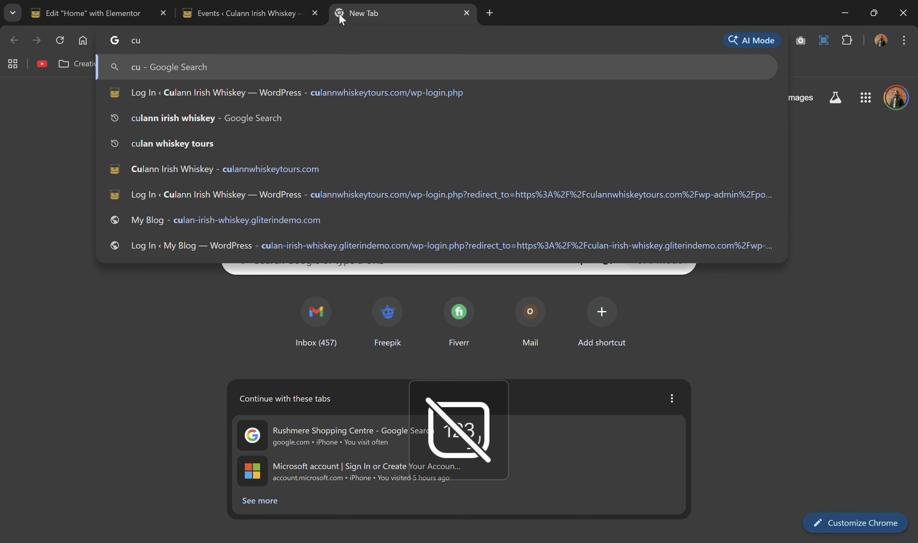
text(la)
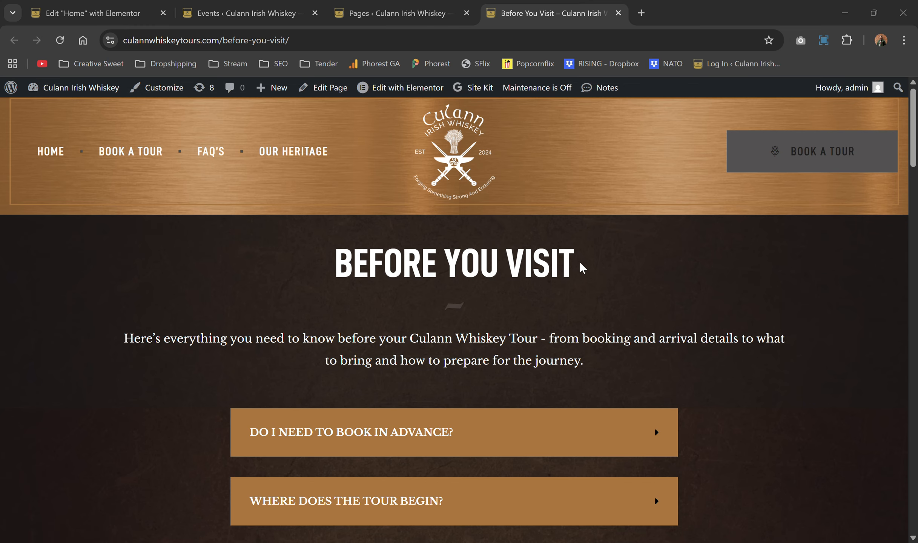
scroll(580, 265, down, 1)
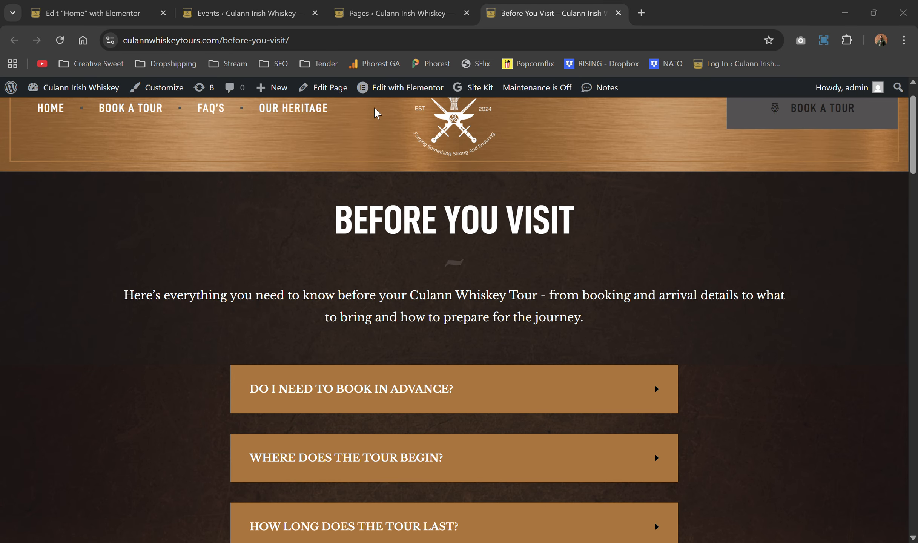
click(311, 40)
drag(326, 40, 119, 53)
key(ctrl+c)
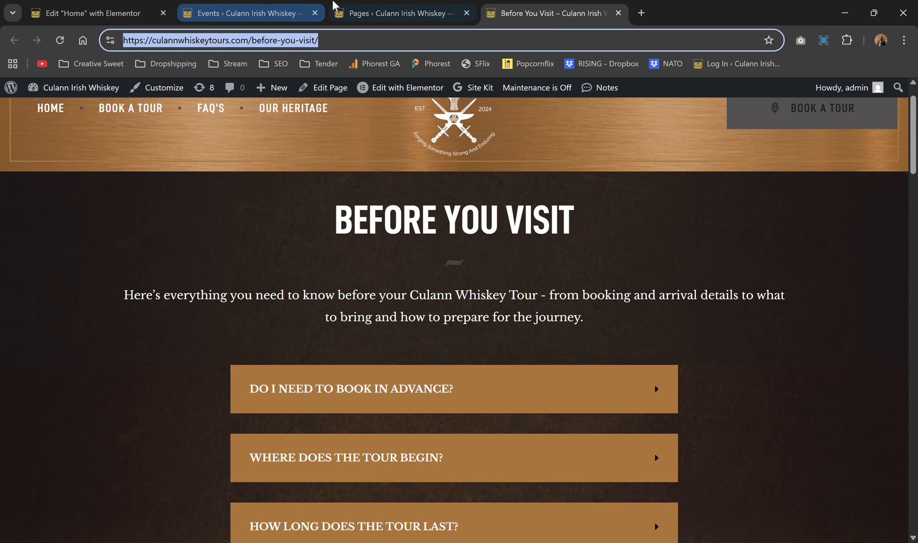
click(398, 13)
click(307, 15)
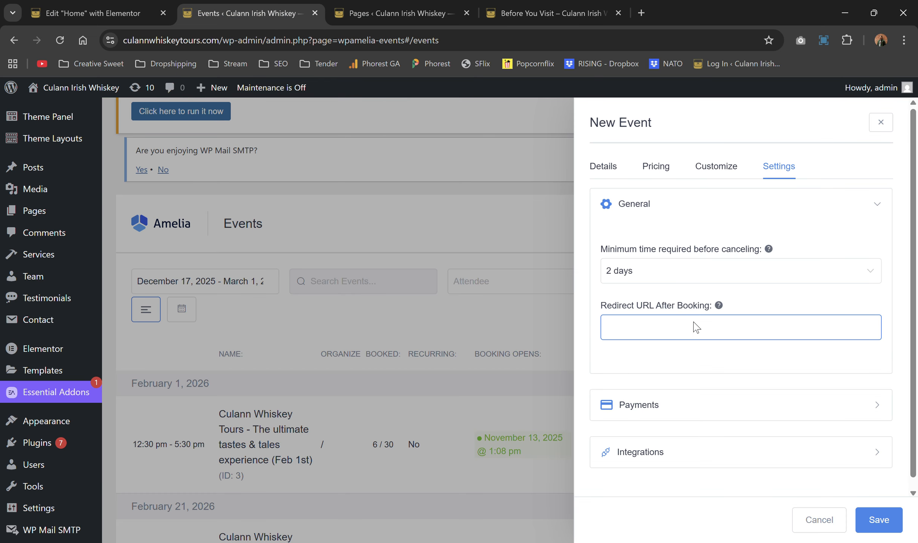
key(ctrl+v)
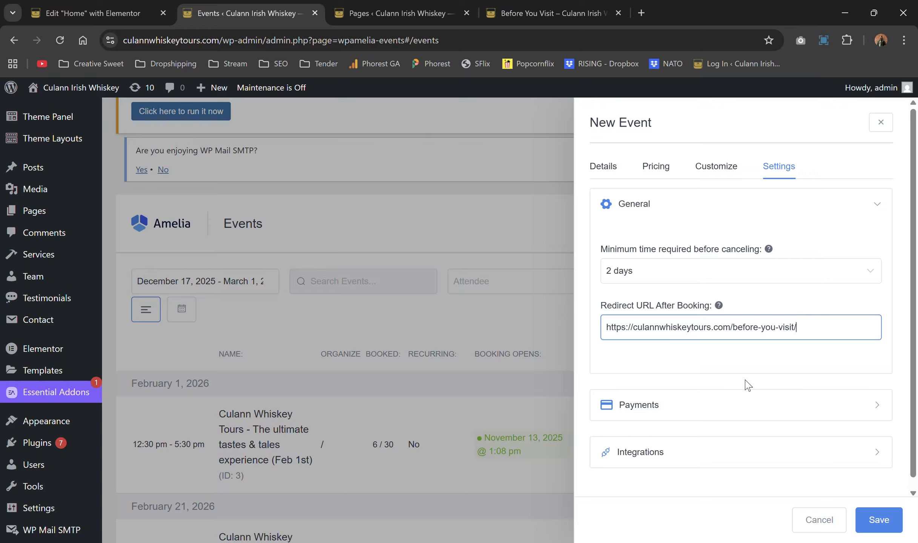
drag(821, 327, 612, 321)
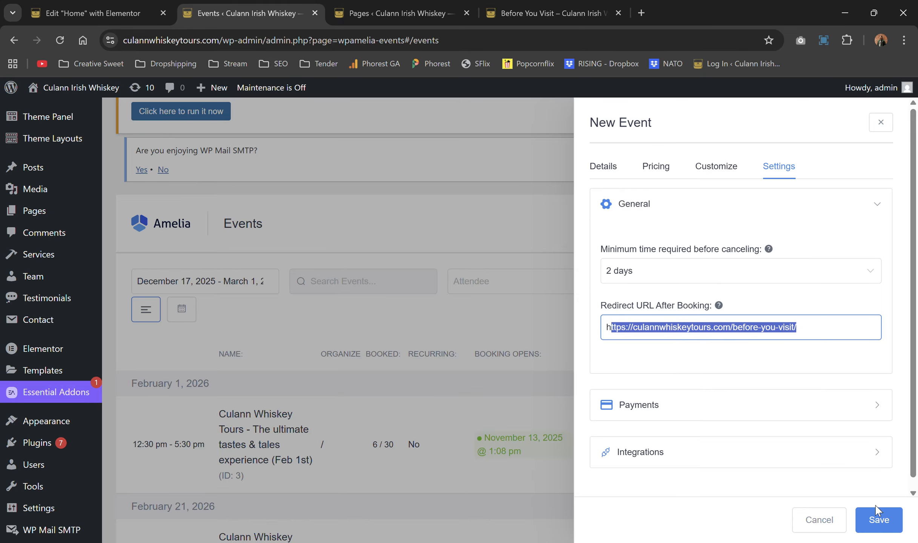
click(876, 519)
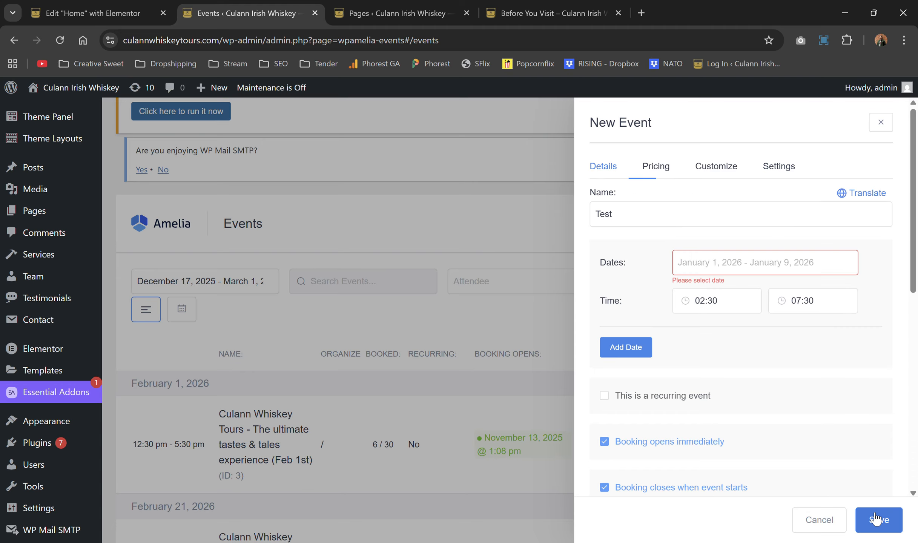
Step: Set the event date to January 9, 2026 and save the Test event
click(791, 260)
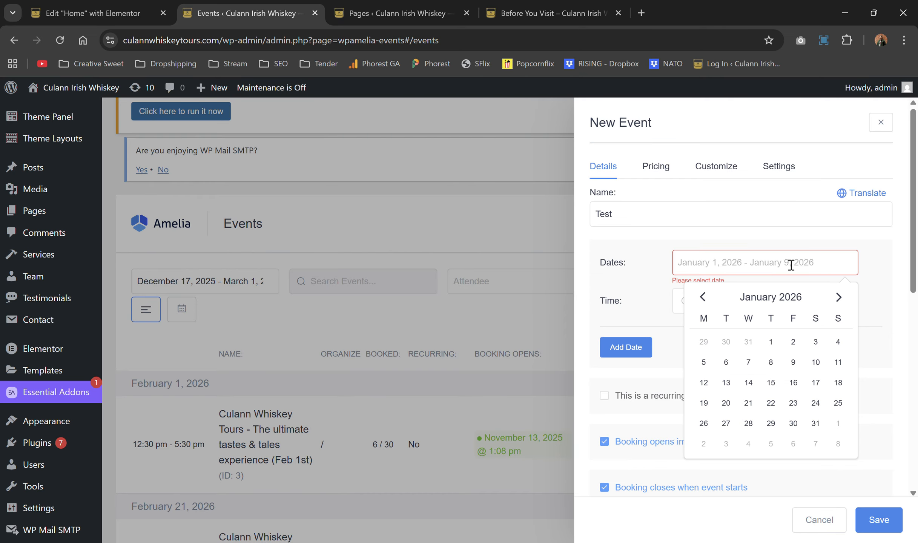
click(793, 362)
click(791, 362)
click(879, 521)
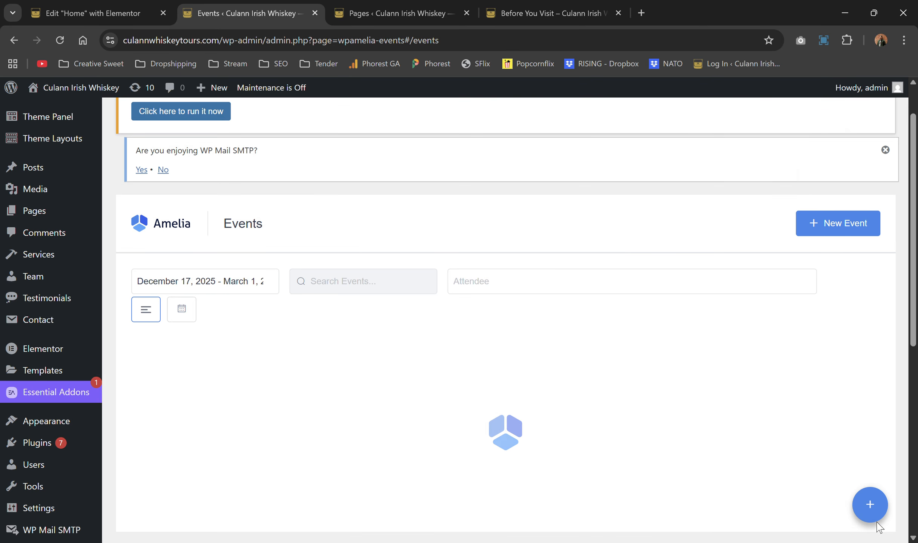
Step: Review the Feb 1 tour's attendees, then open the empty attendee list for the January 9 Test event
scroll(696, 385, down, 3)
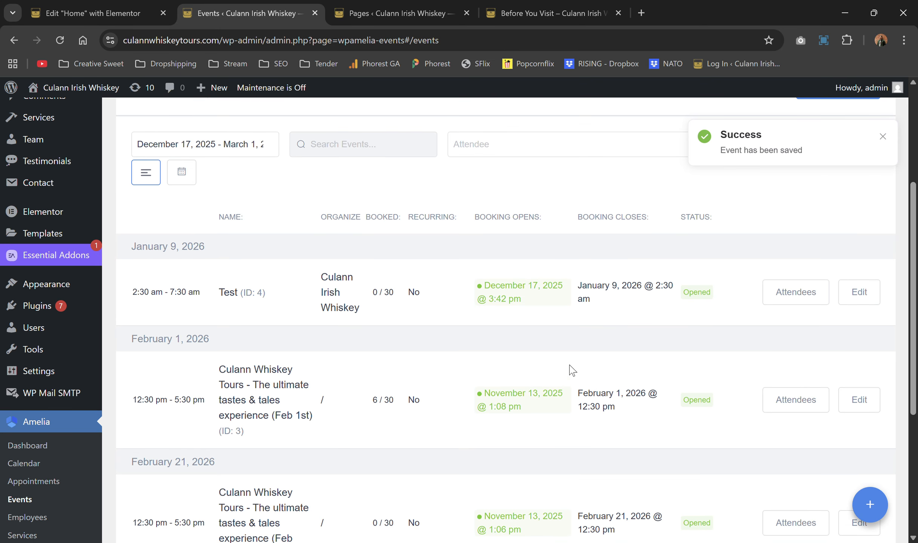
scroll(569, 369, down, 2)
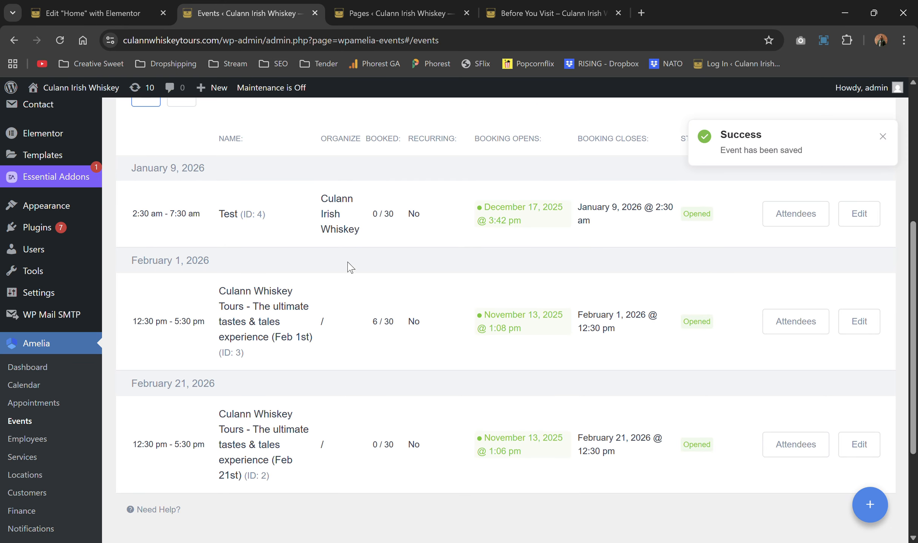
click(795, 318)
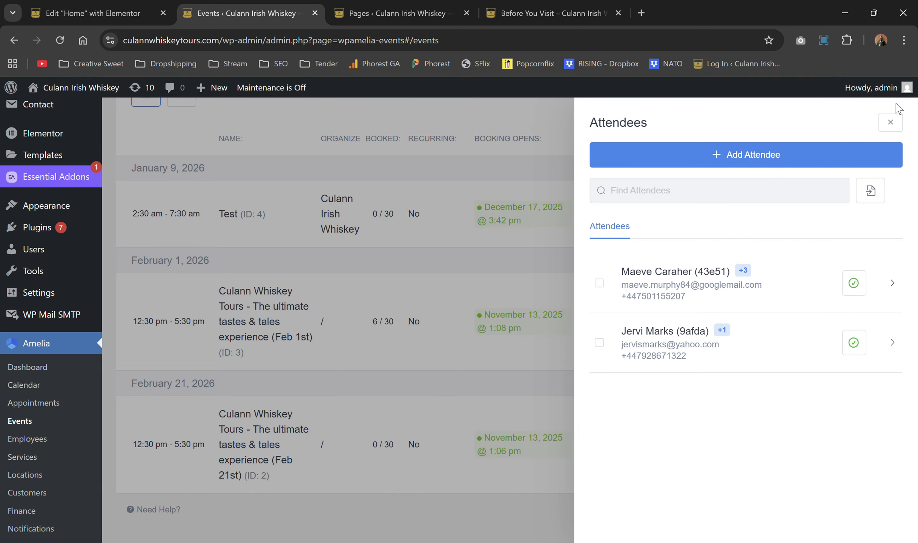
click(891, 122)
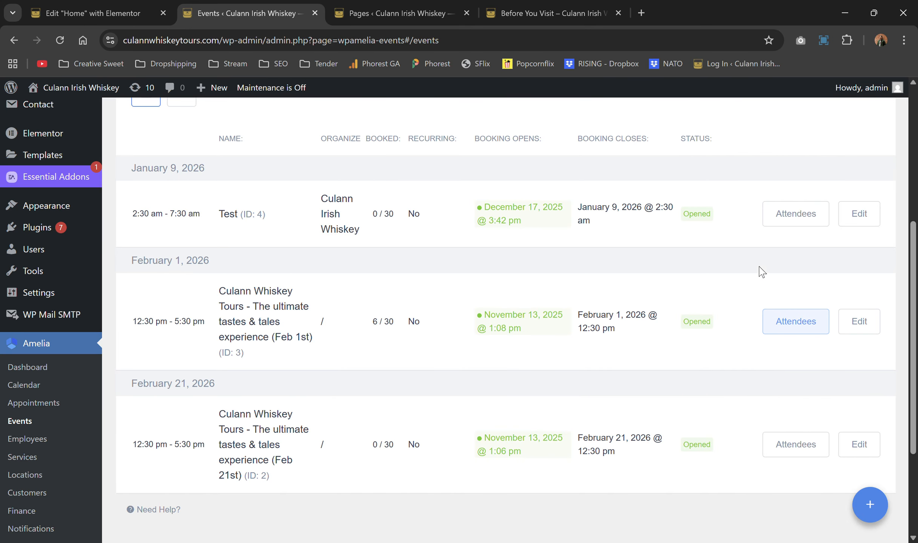
click(789, 315)
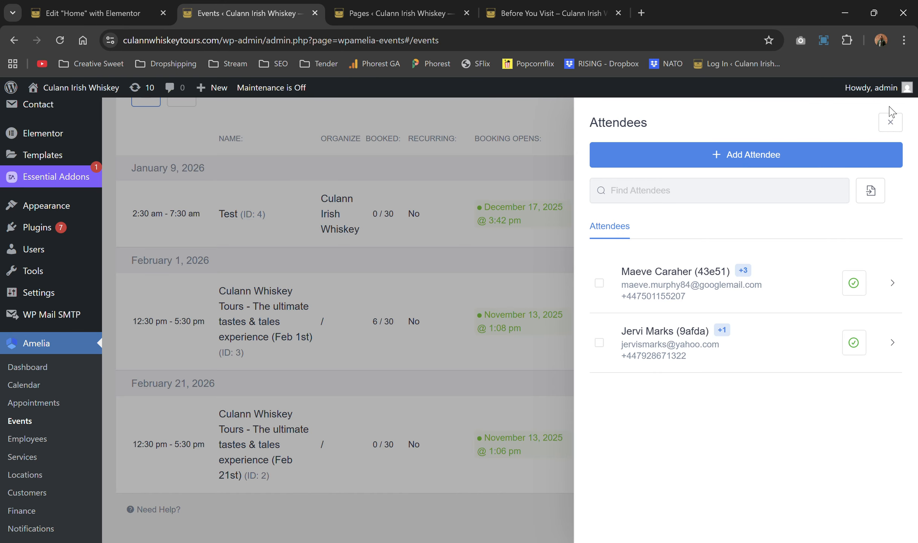
click(899, 122)
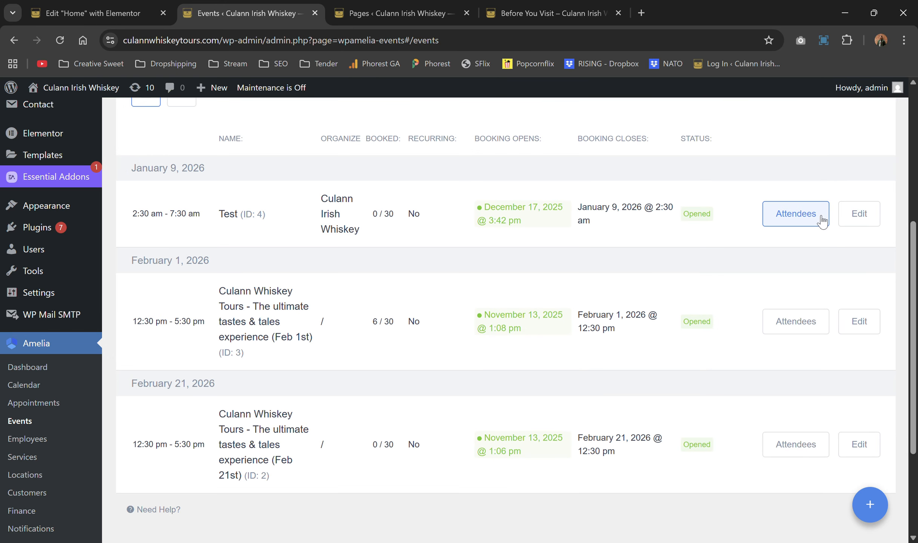
click(807, 213)
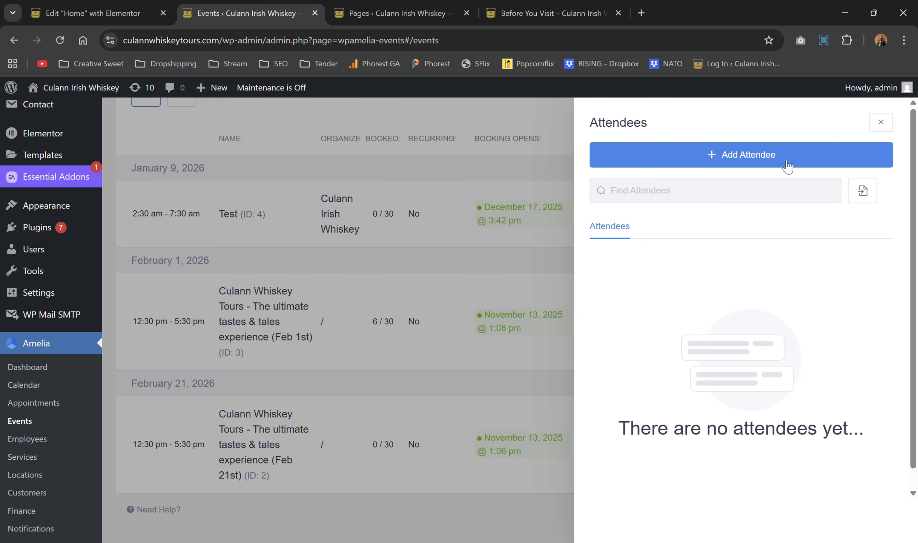
Step: Add an attendee to the Test event by creating a new customer with first name 'test'
click(786, 155)
click(711, 186)
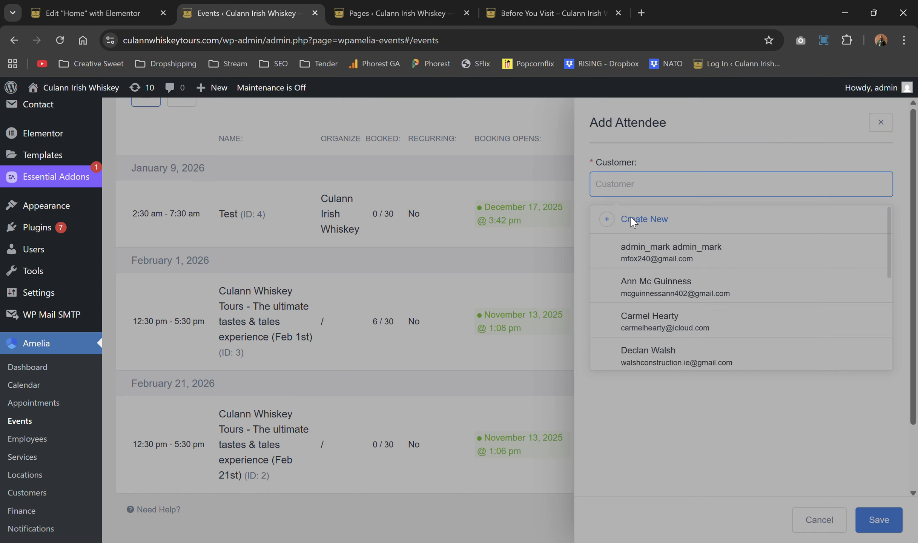
click(631, 220)
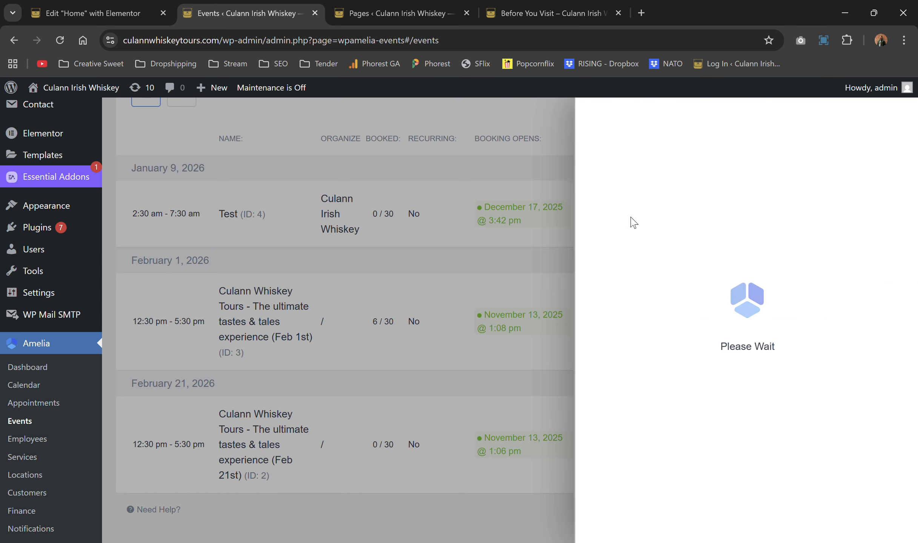
click(699, 229)
text(t)
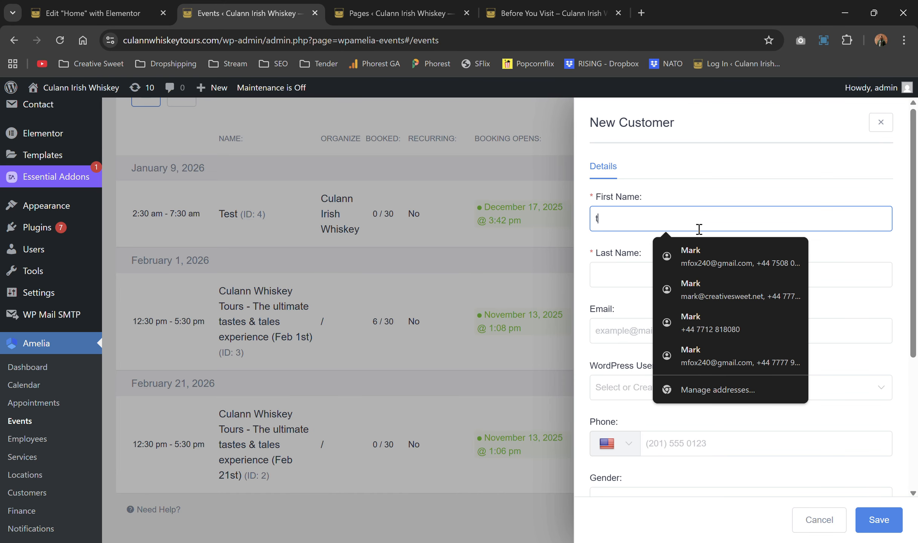
text(est)
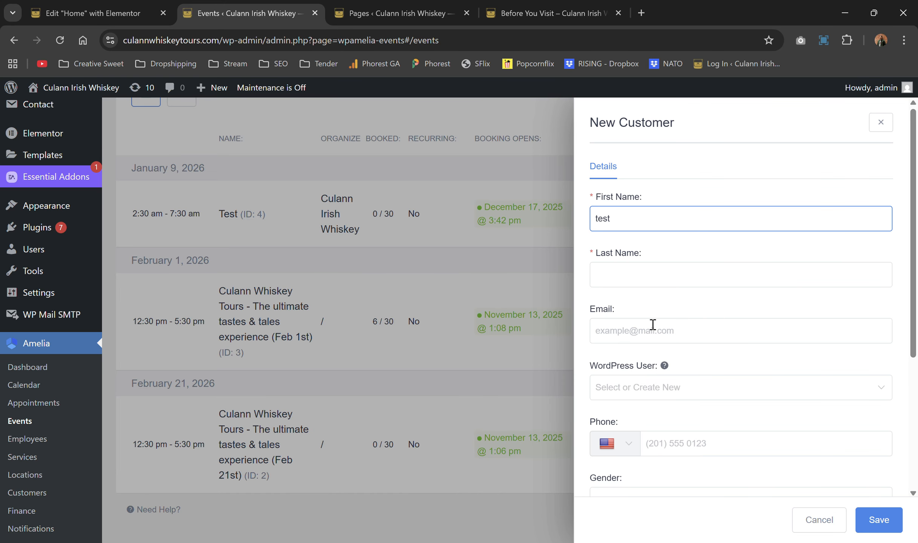
Step: Enter the customer's email and last name 'test', then save the new customer
click(647, 328)
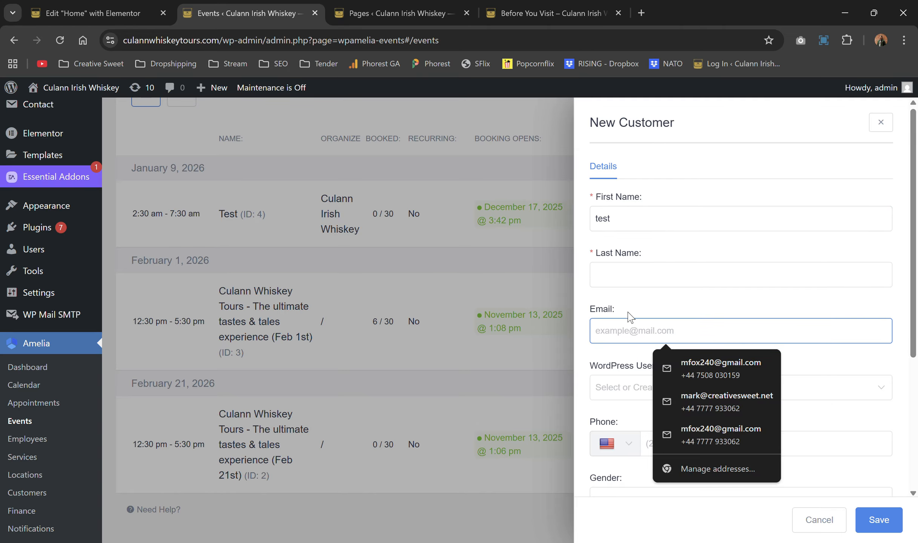
text(mstk)
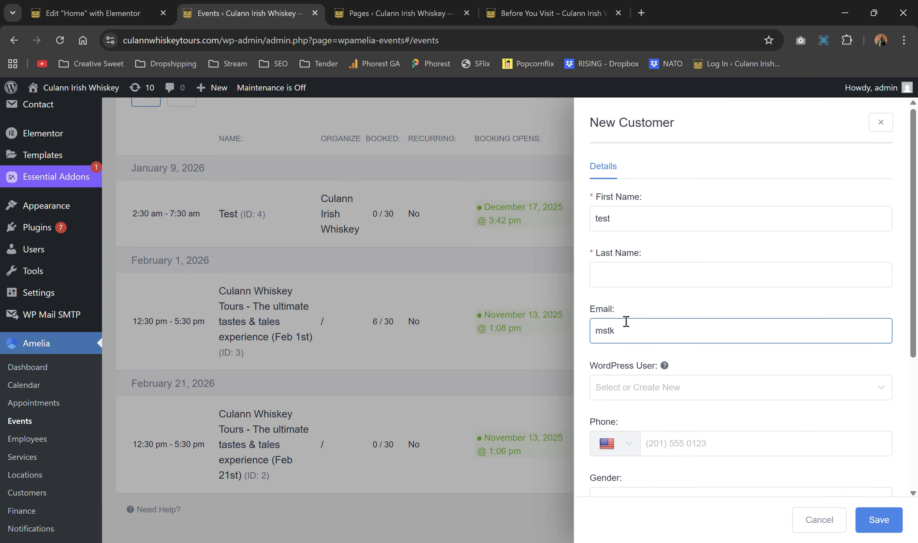
key(ctrl+a)
key(ctrl+v)
scroll(732, 211, down, 5)
scroll(764, 272, up, 3)
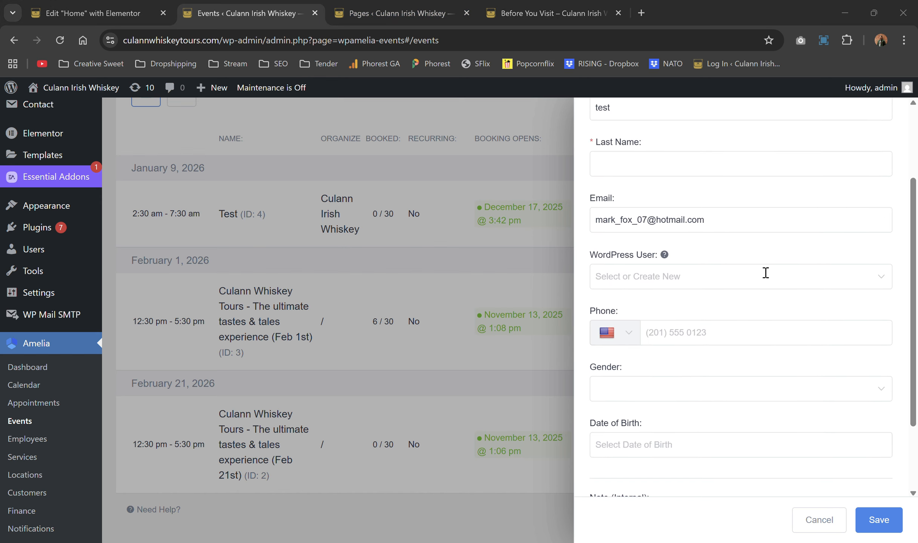
click(879, 520)
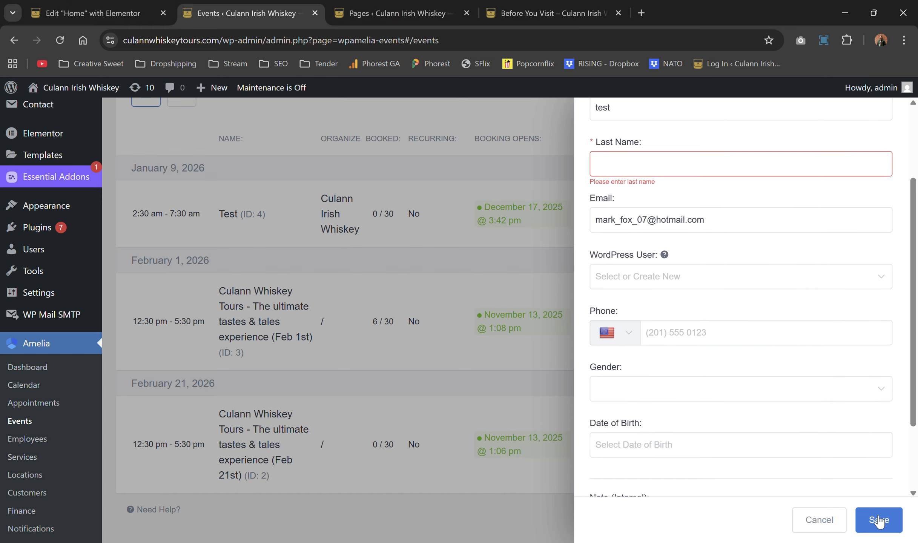
click(646, 173)
text(testy)
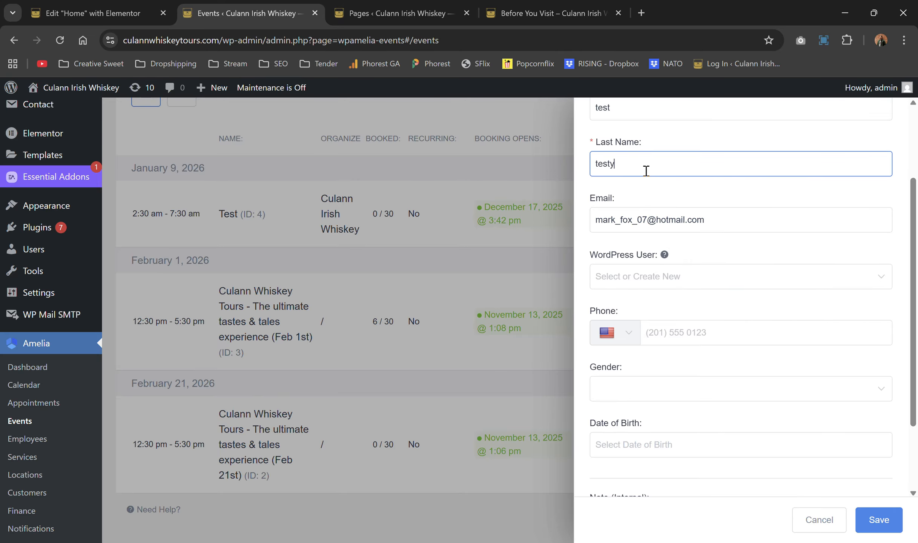
key(BackSpace)
click(880, 526)
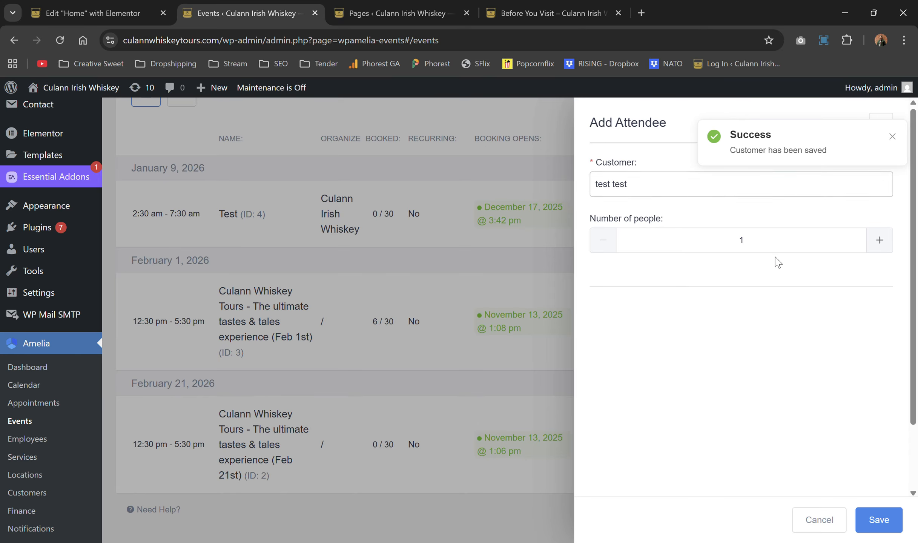
Step: Save test test as the Test event attendee and raise the booking to 3 people, giving 4/30 booked
click(879, 520)
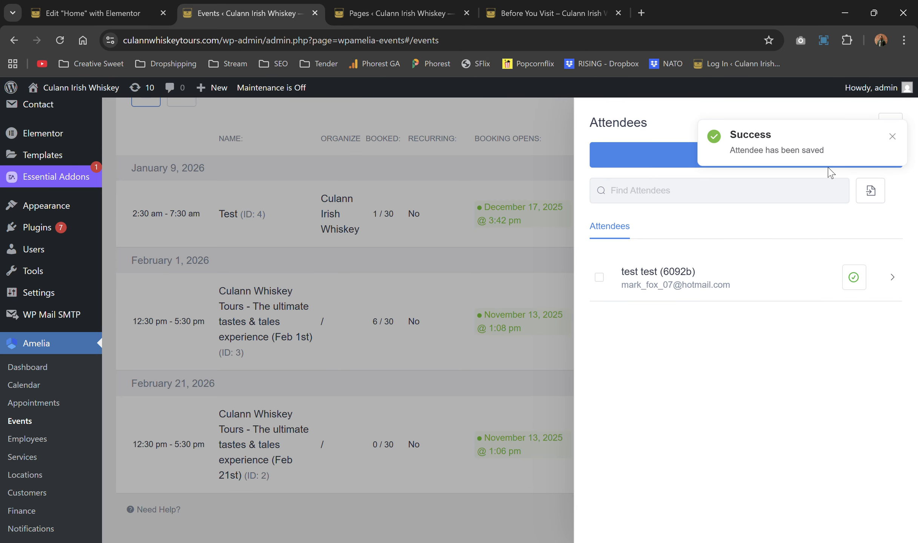
click(740, 277)
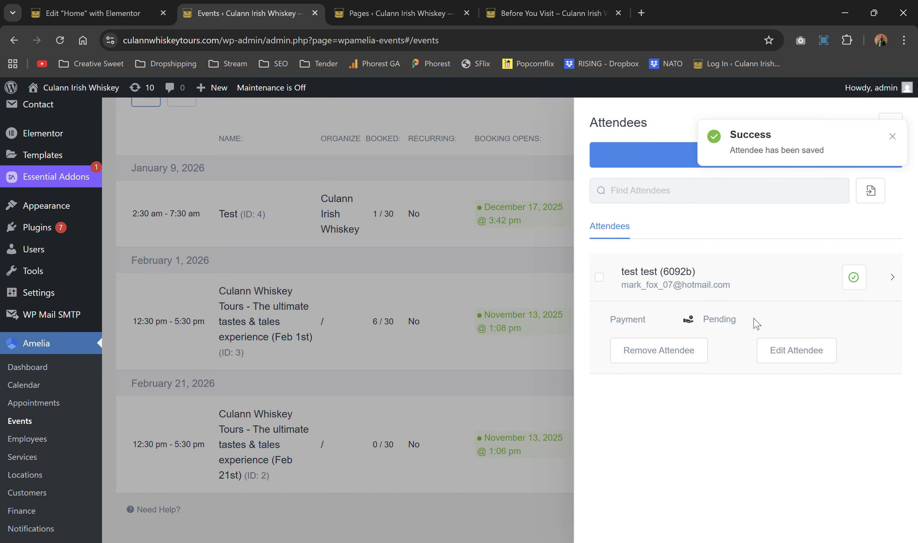
click(786, 345)
click(871, 240)
click(872, 241)
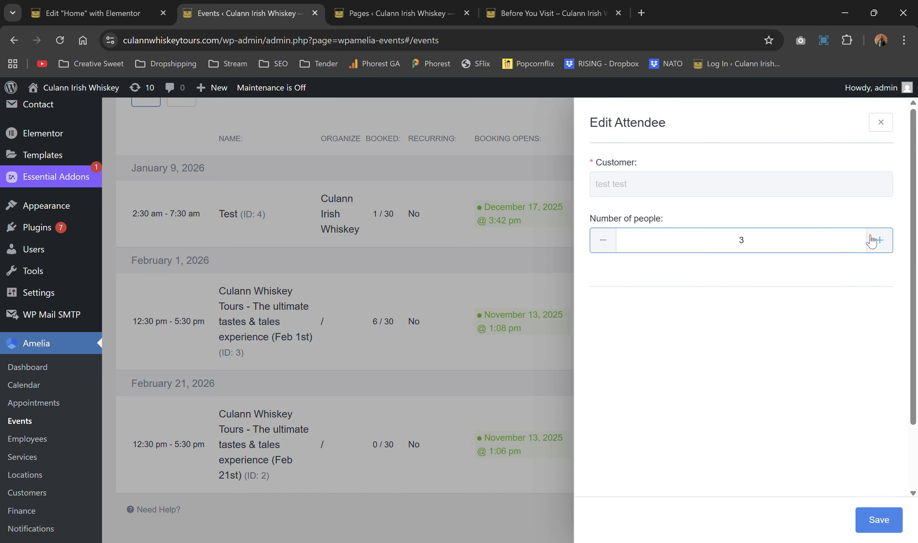
click(870, 518)
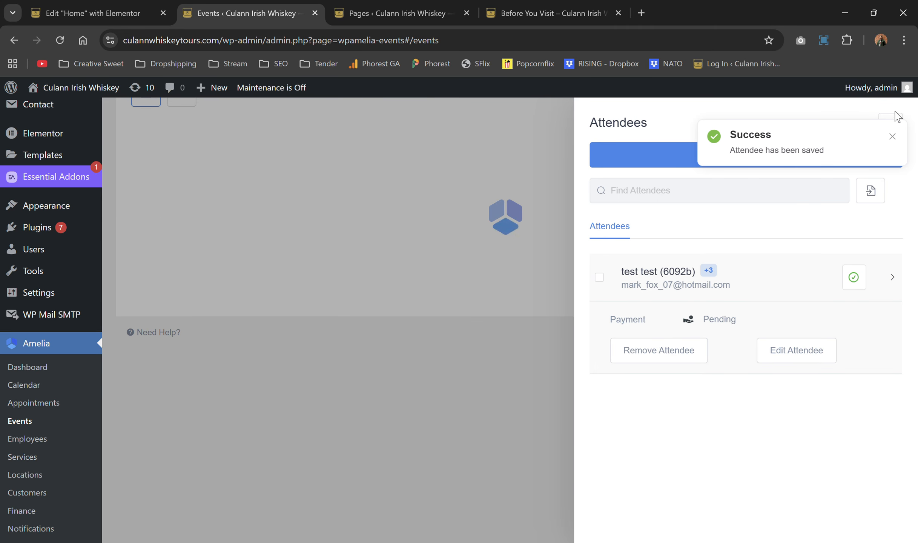
click(888, 123)
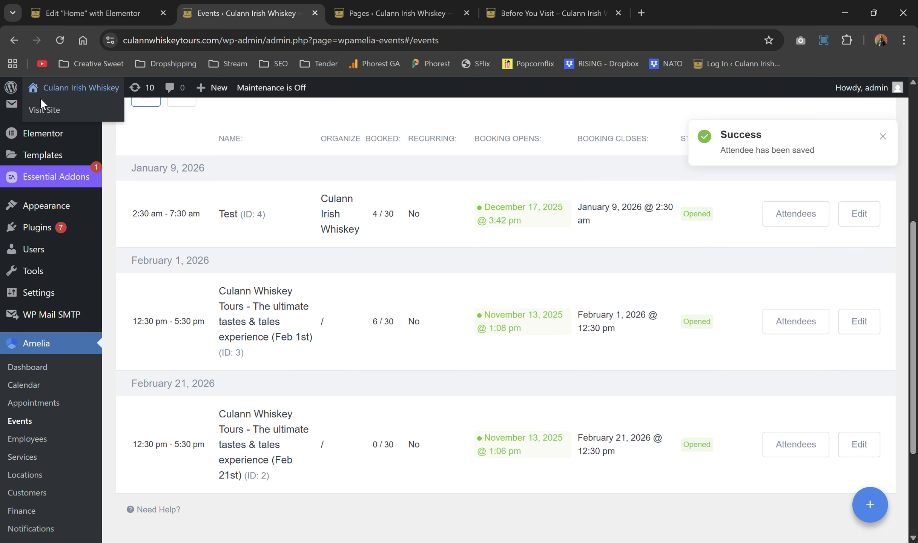
Step: Visit the live Culann Irish Whiskey site and open the Test event's details from Book a Tour
click(45, 109)
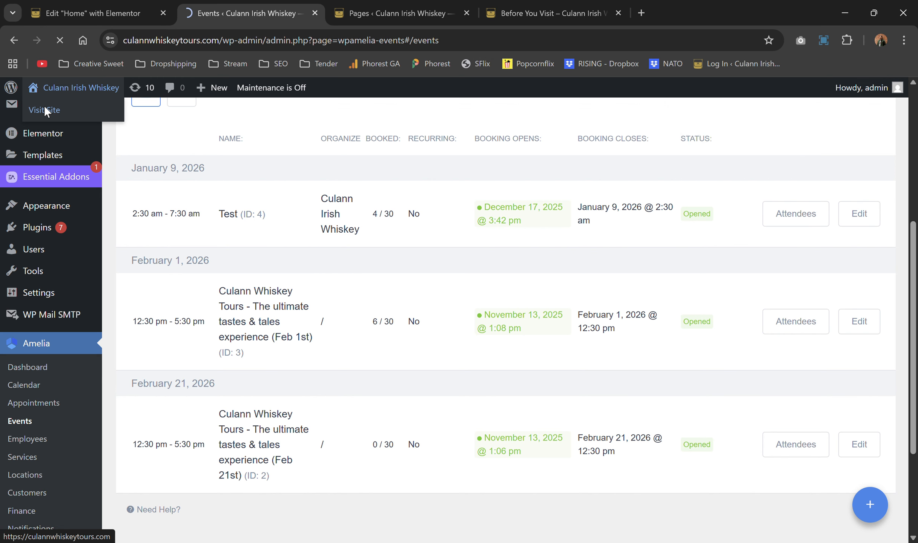
scroll(479, 226, down, 15)
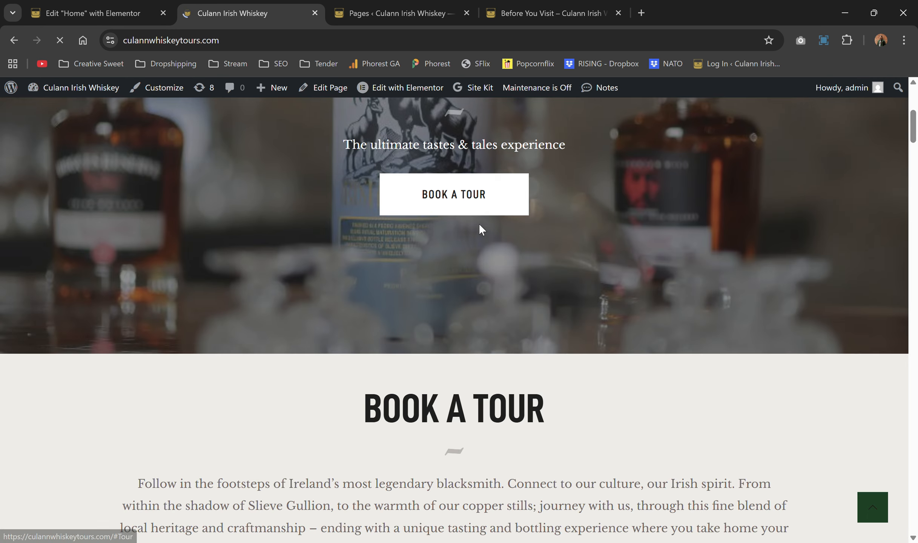
scroll(666, 219, up, 4)
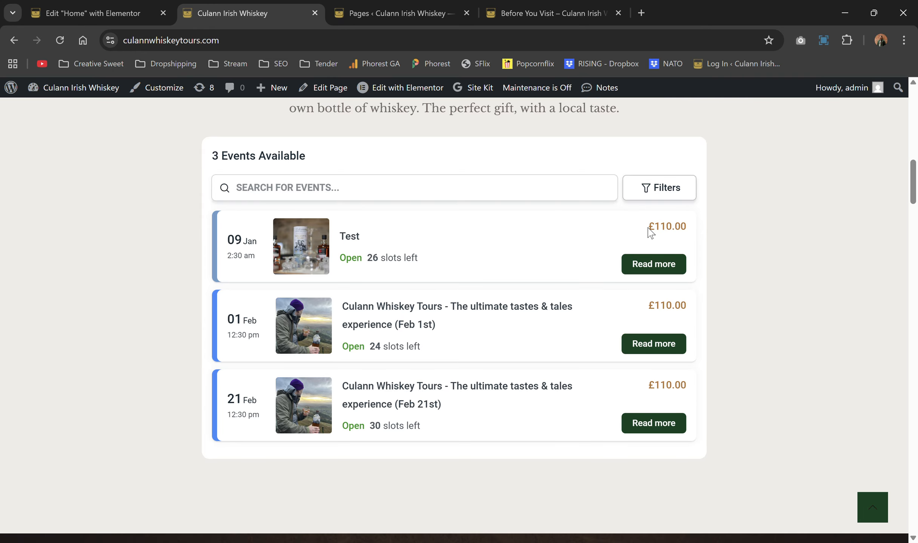
click(651, 258)
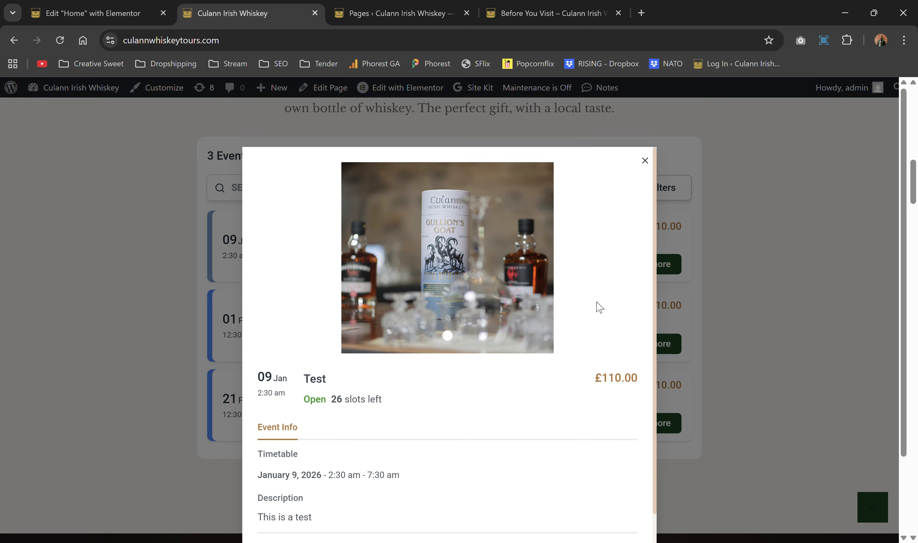